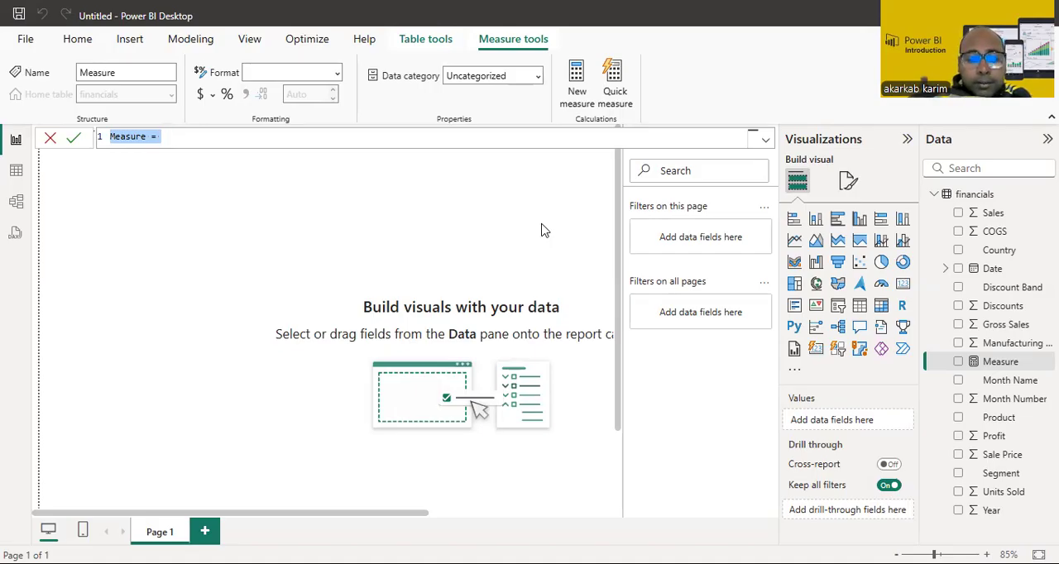
# Step: Name the new measure "per month profit" in its formula
pyautogui.write('per')
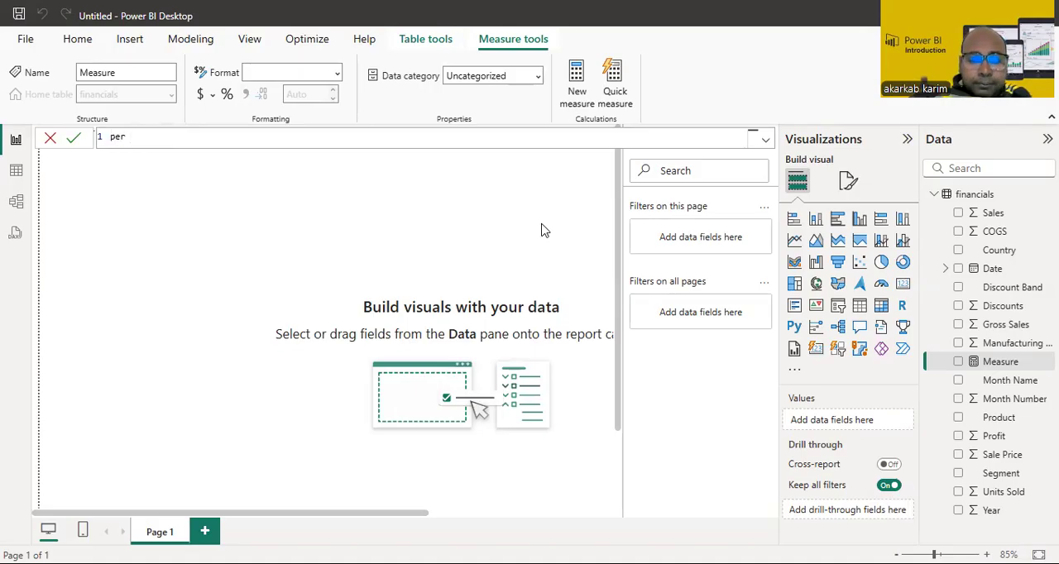
pyautogui.write(' month')
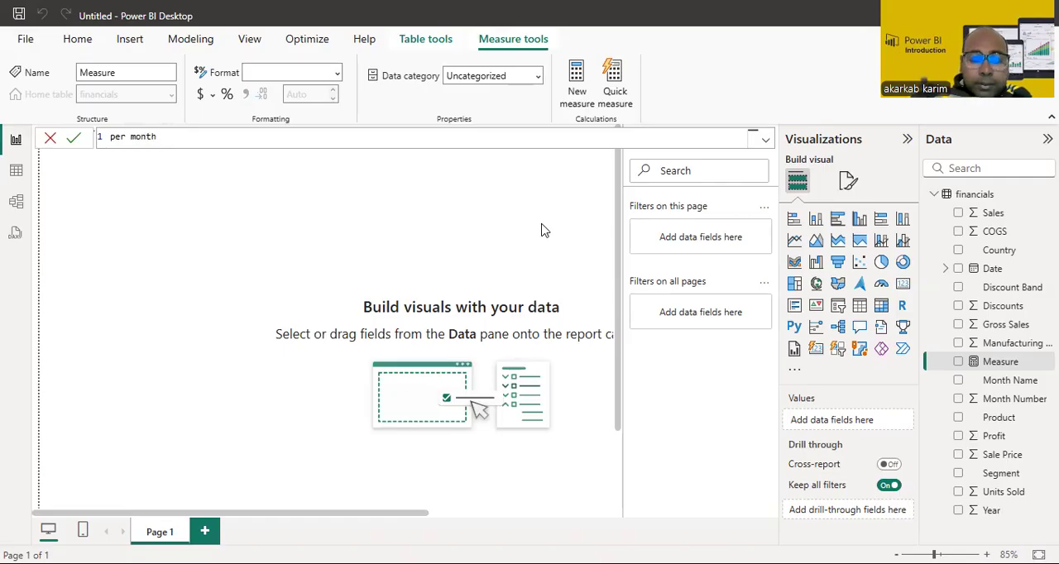
pyautogui.press('BackSpace')
pyautogui.press('BackSpace')
pyautogui.press('BackSpace')
pyautogui.write('th ')
pyautogui.write('pr')
pyautogui.write('ofu')
pyautogui.press('BackSpace')
pyautogui.write('it =')
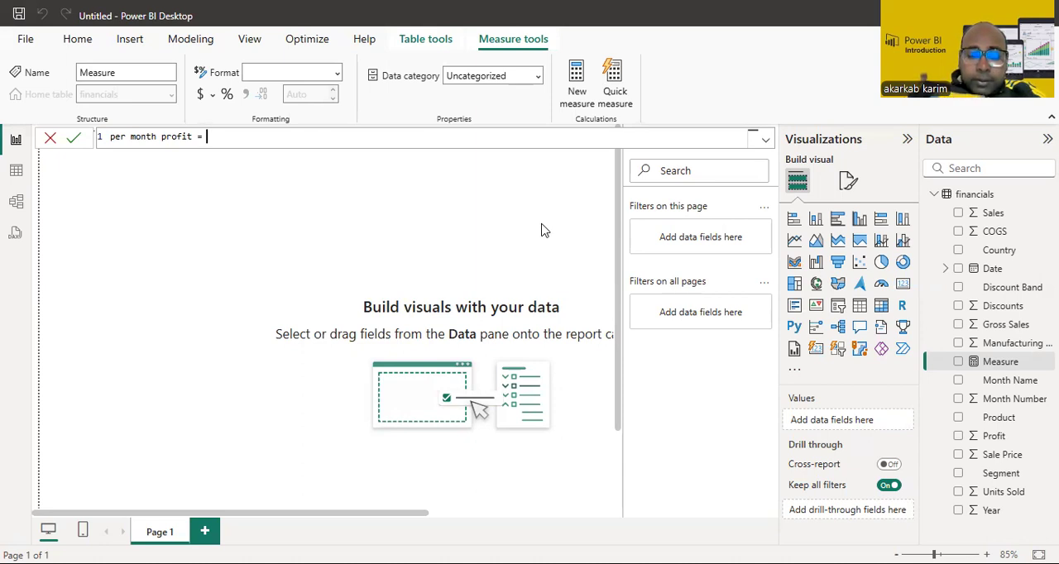
# Step: Begin the per month profit formula with CALCULATE, using SUM(financials[Profit]) as its expression
pyautogui.write('cal')
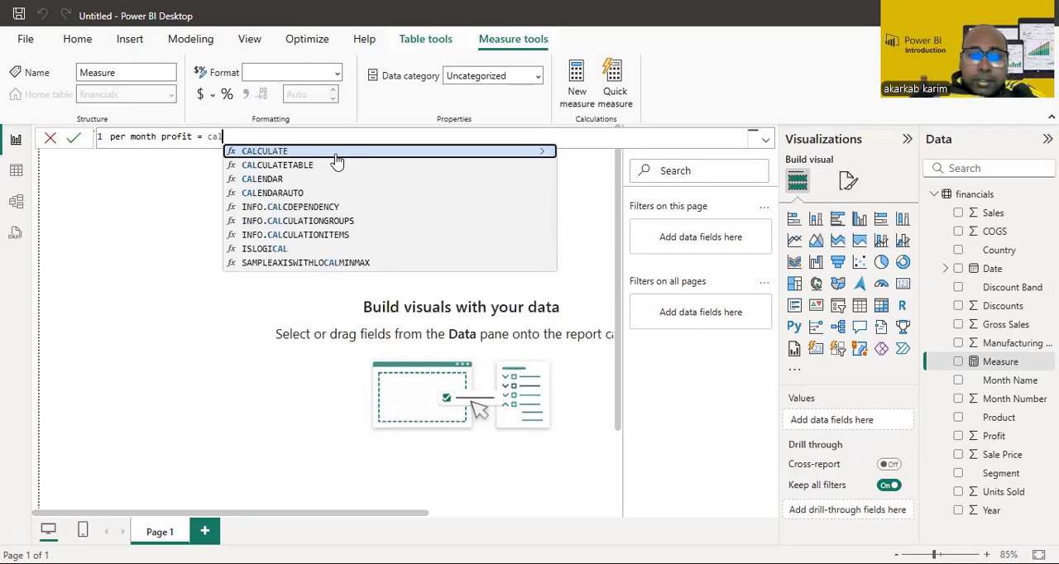
pyautogui.click(336, 157)
pyautogui.write('sum')
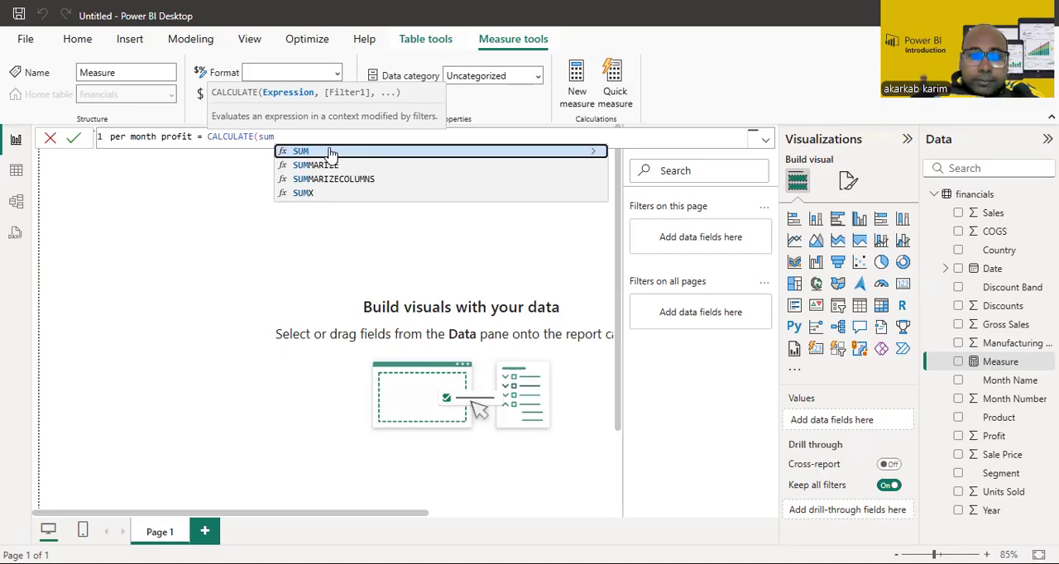
pyautogui.click(330, 154)
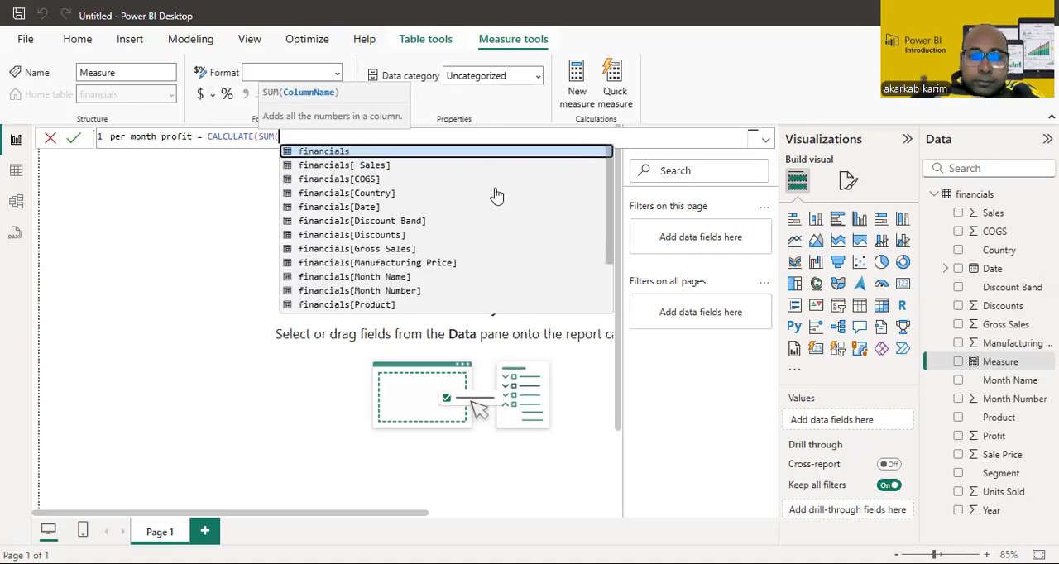
pyautogui.moveTo(610, 219); pyautogui.dragTo(610, 311)
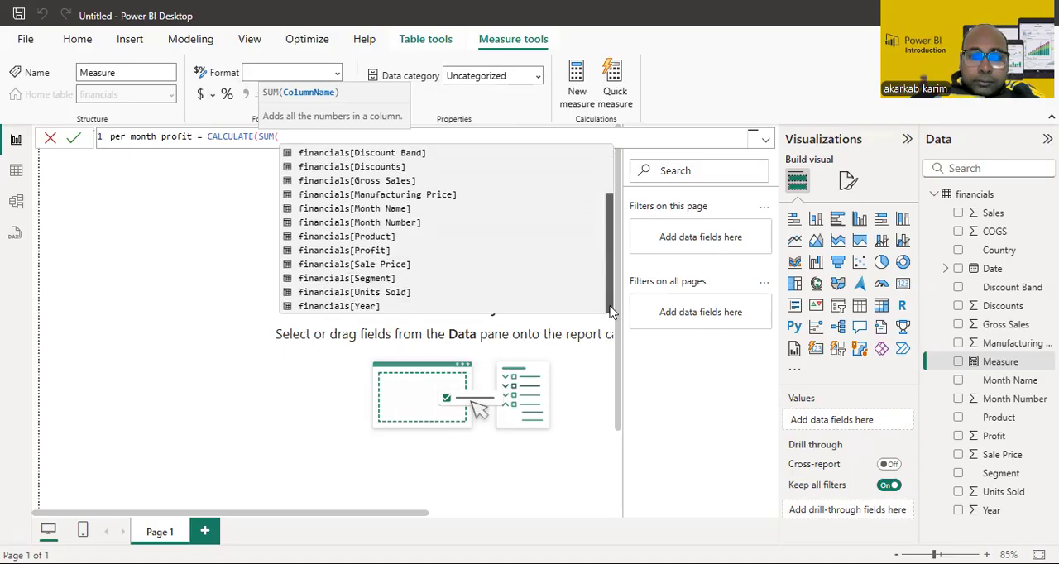
pyautogui.click(367, 251)
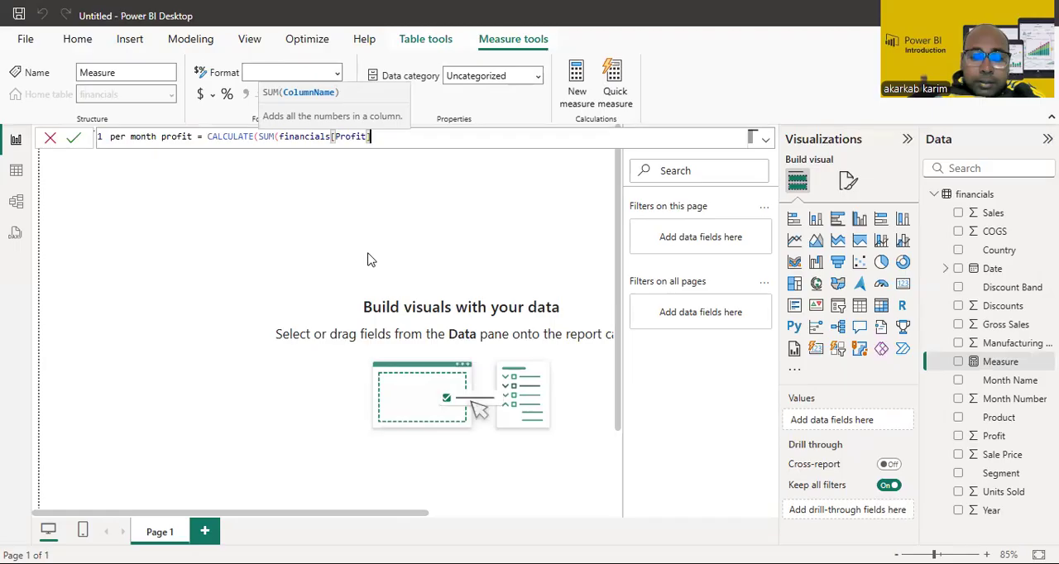
pyautogui.write('),')
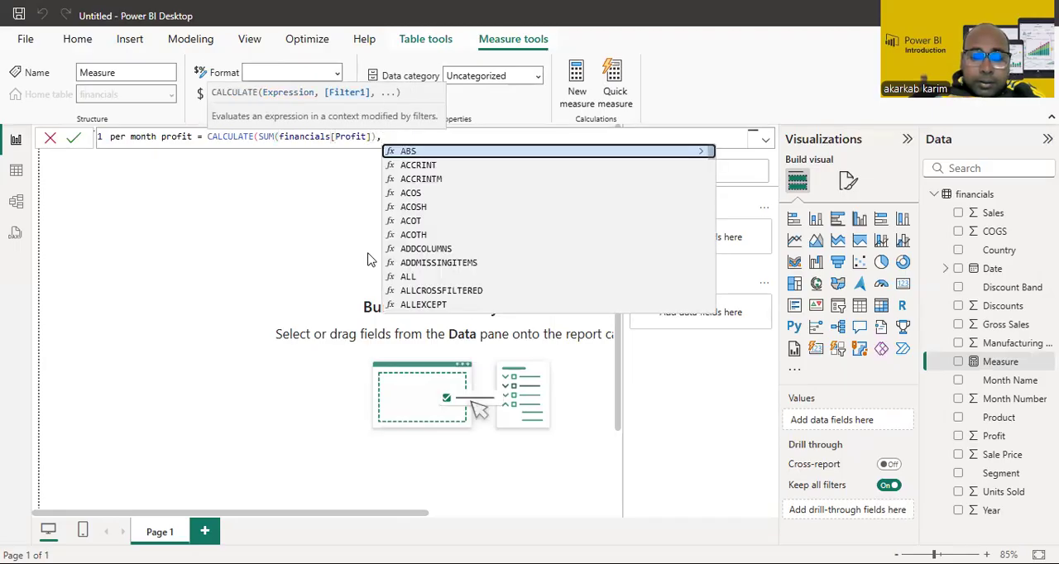
pyautogui.write('pr')
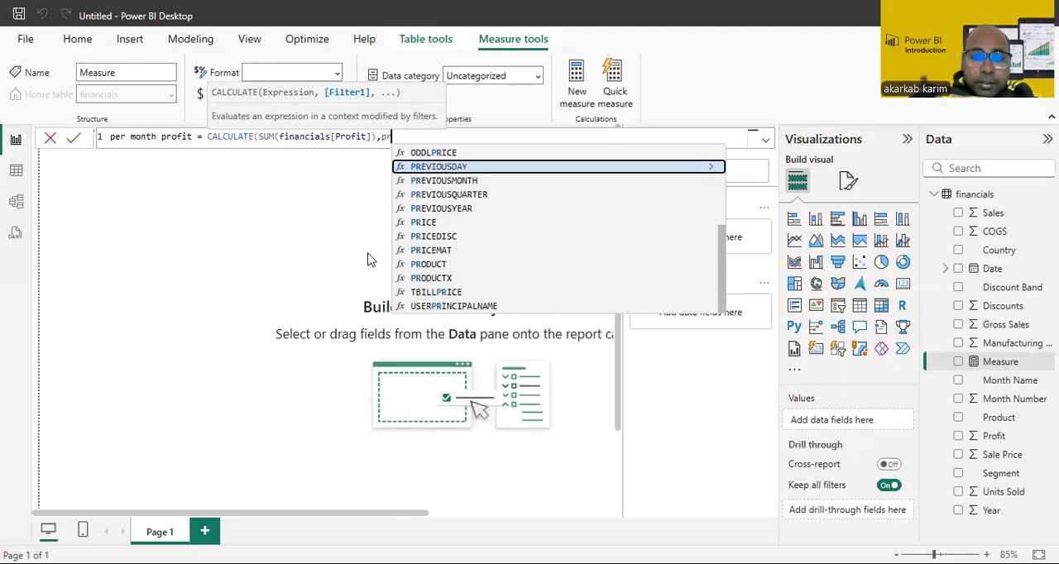
# Step: Add PREVIOUSMONTH(financials[Date].[Date]) as the CALCULATE filter, close the formula and commit the measure
pyautogui.click(468, 180)
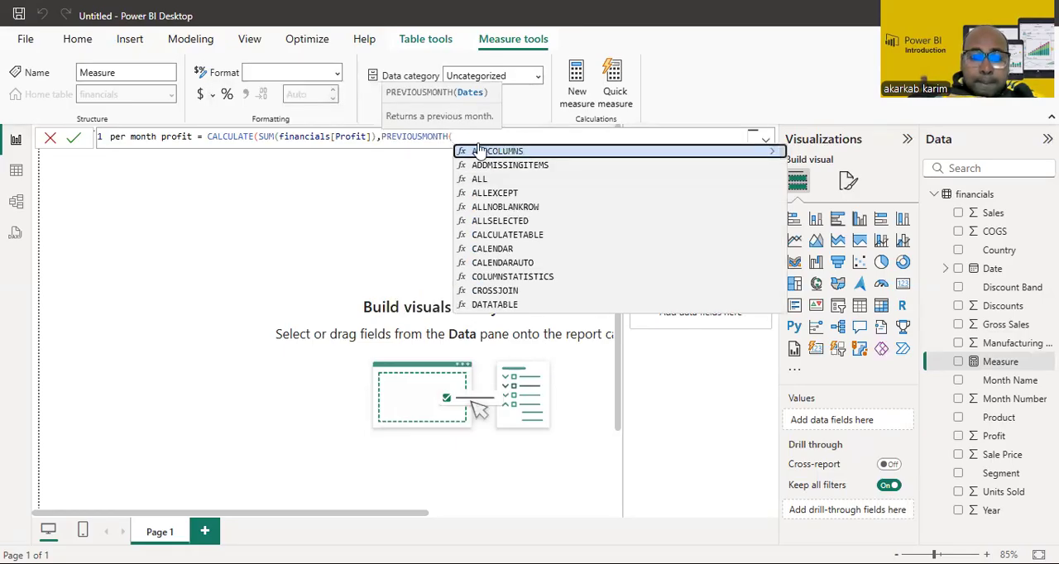
pyautogui.write('fin')
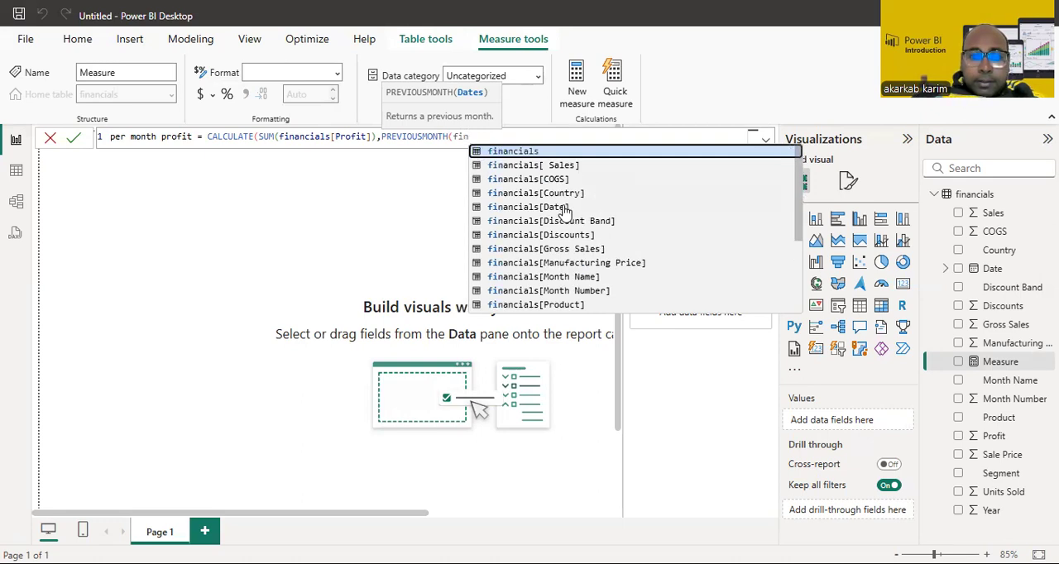
pyautogui.click(564, 208)
pyautogui.click(572, 153)
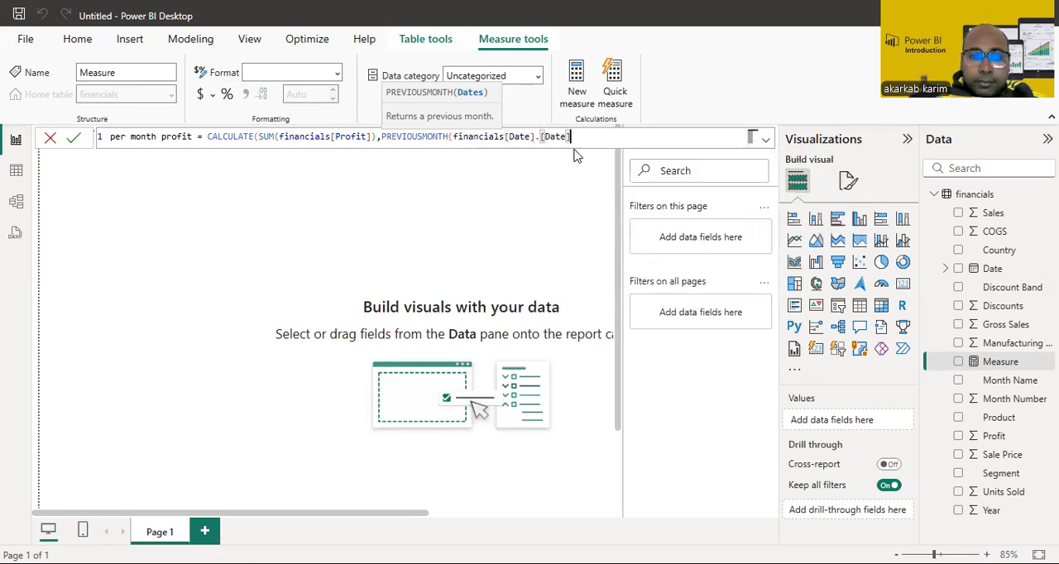
pyautogui.write('))')
pyautogui.press('Return')
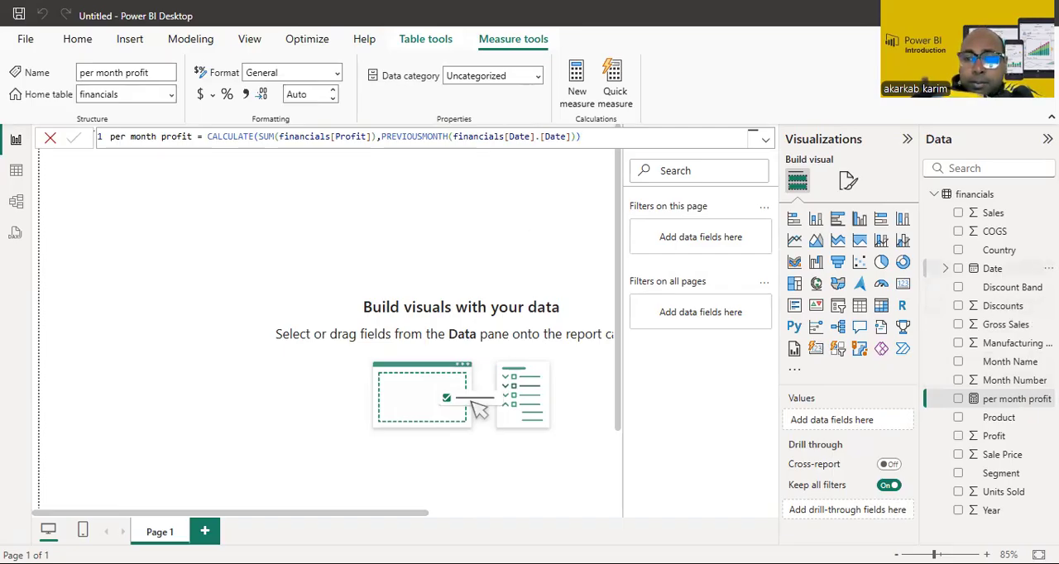
# Step: Build a table visual with the Date Hierarchy, Profit and per month profit as its columns
pyautogui.click(946, 270)
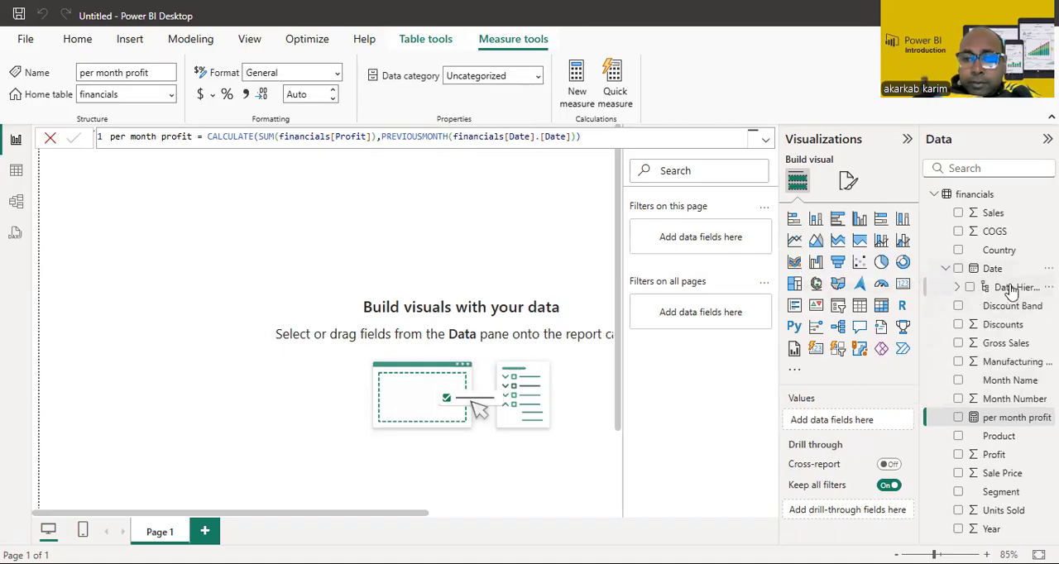
pyautogui.moveTo(986, 325); pyautogui.dragTo(845, 426)
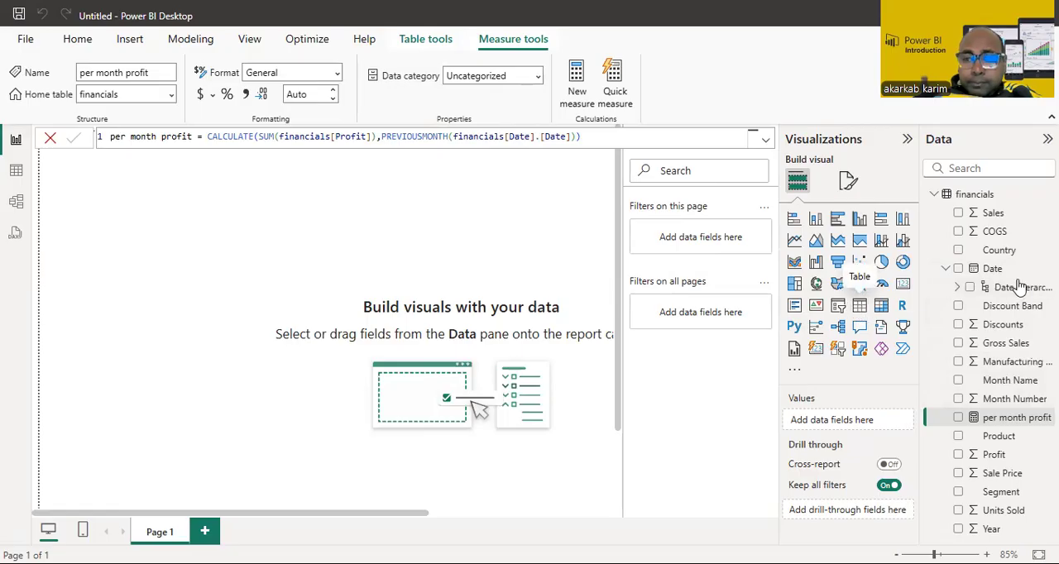
pyautogui.moveTo(1018, 288); pyautogui.dragTo(857, 419)
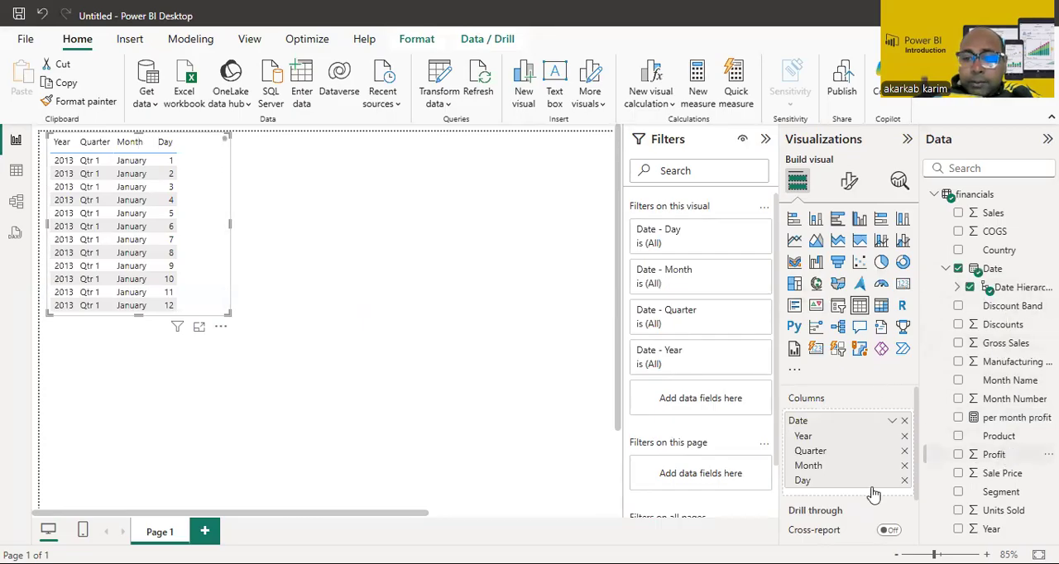
pyautogui.moveTo(873, 493); pyautogui.dragTo(873, 494)
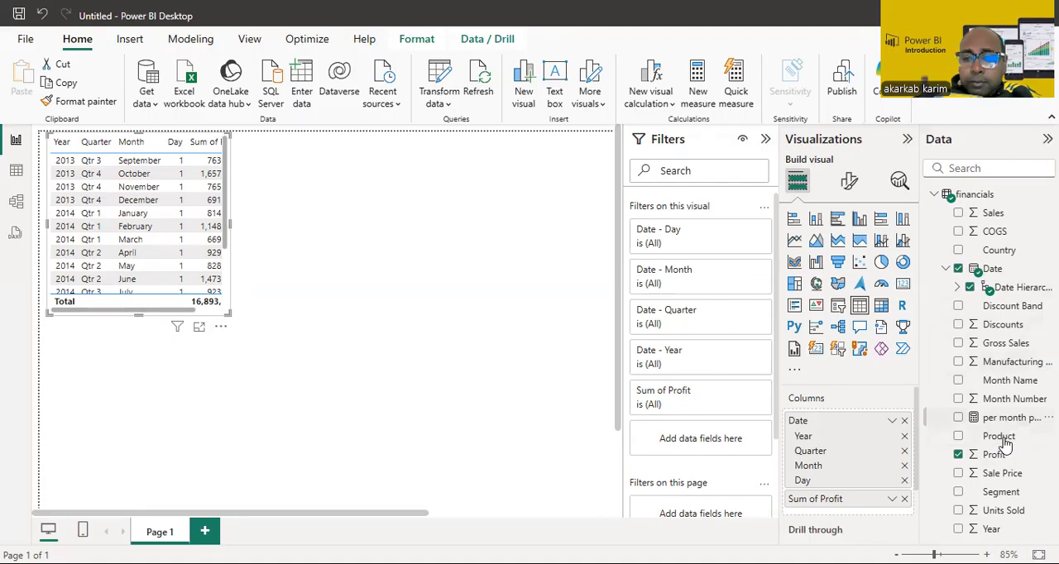
pyautogui.moveTo(1003, 445); pyautogui.dragTo(875, 451)
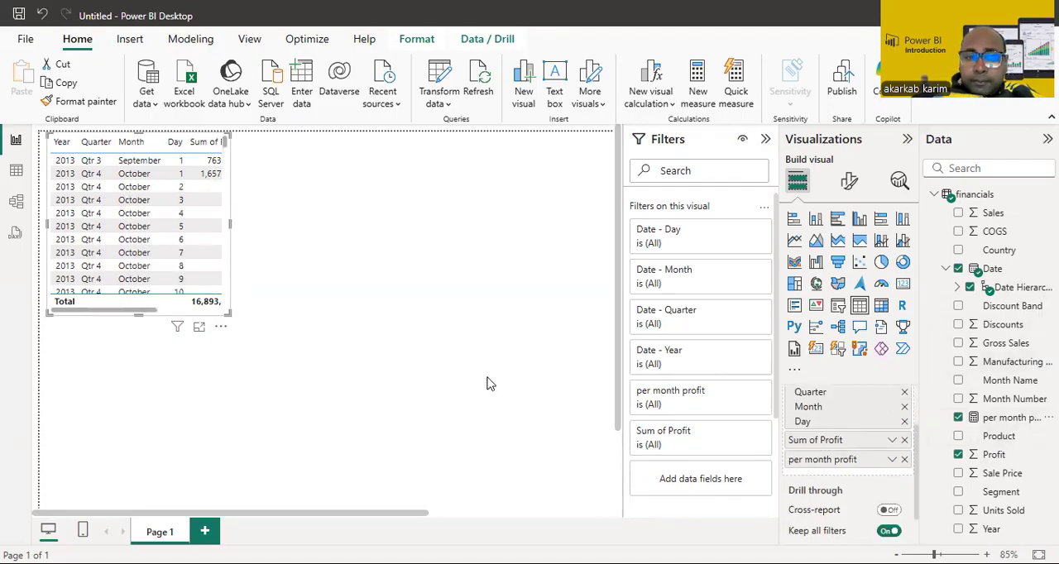
# Step: Widen the table to fit both profit columns and remove the Day level from its date hierarchy
pyautogui.moveTo(231, 225); pyautogui.dragTo(373, 257)
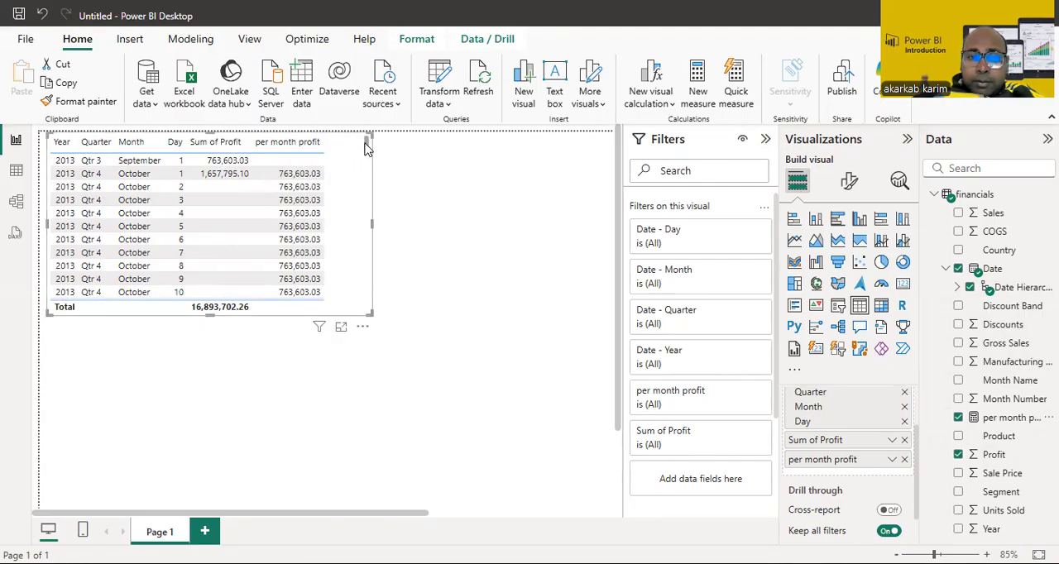
pyautogui.scroll(-3, 367, 147)
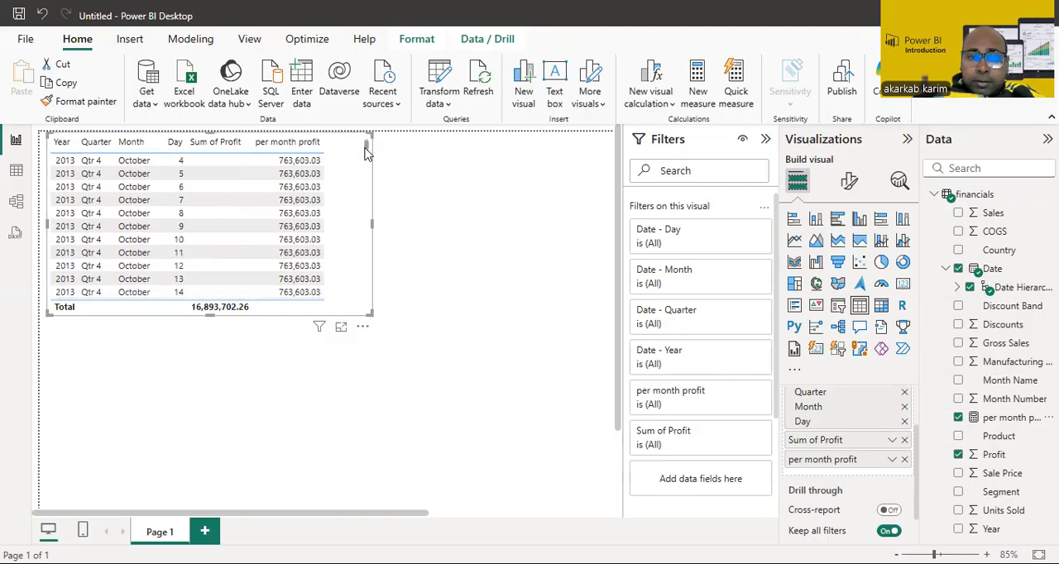
pyautogui.click(904, 421)
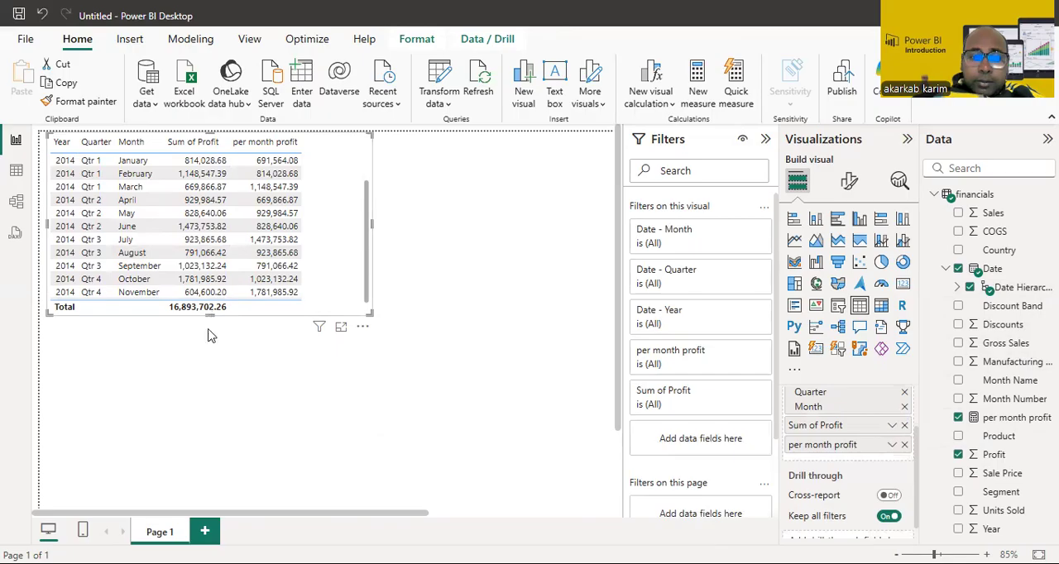
# Step: Enlarge the table visual so that all month rows and the total fit without scrolling
pyautogui.moveTo(209, 314); pyautogui.dragTo(213, 402)
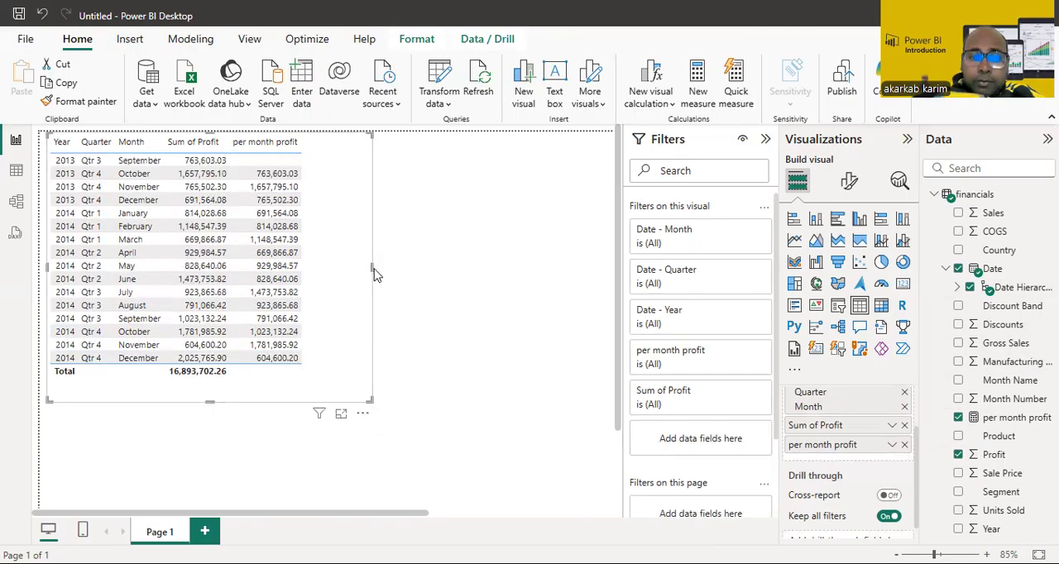
pyautogui.moveTo(374, 275); pyautogui.dragTo(428, 281)
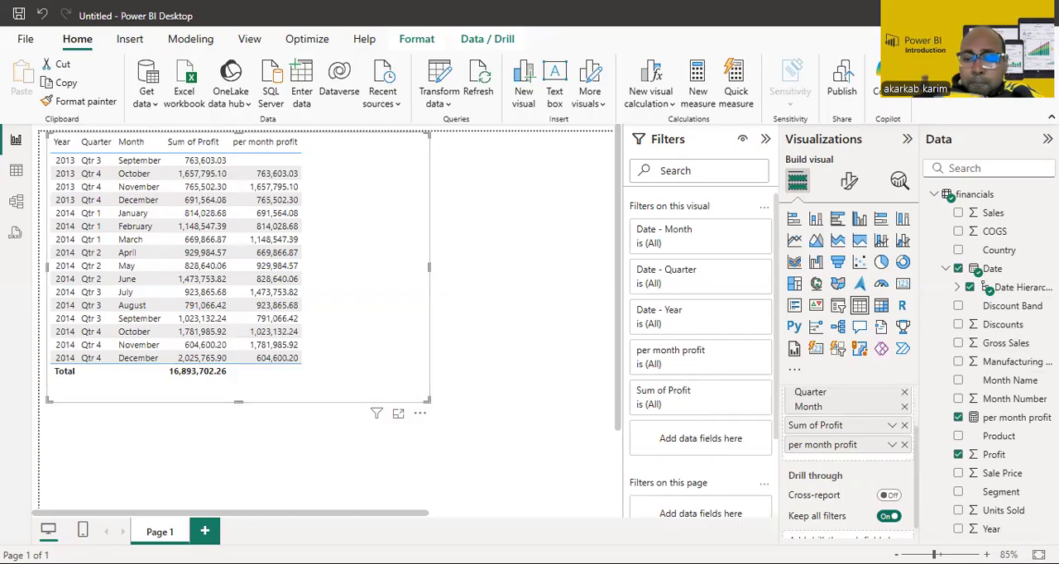
pyautogui.click(943, 555)
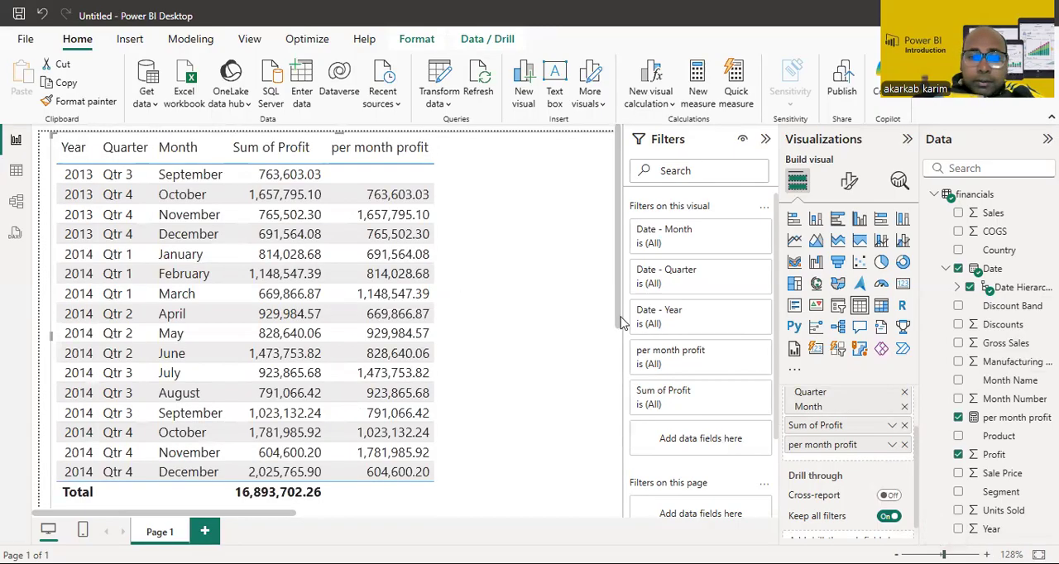
pyautogui.click(937, 555)
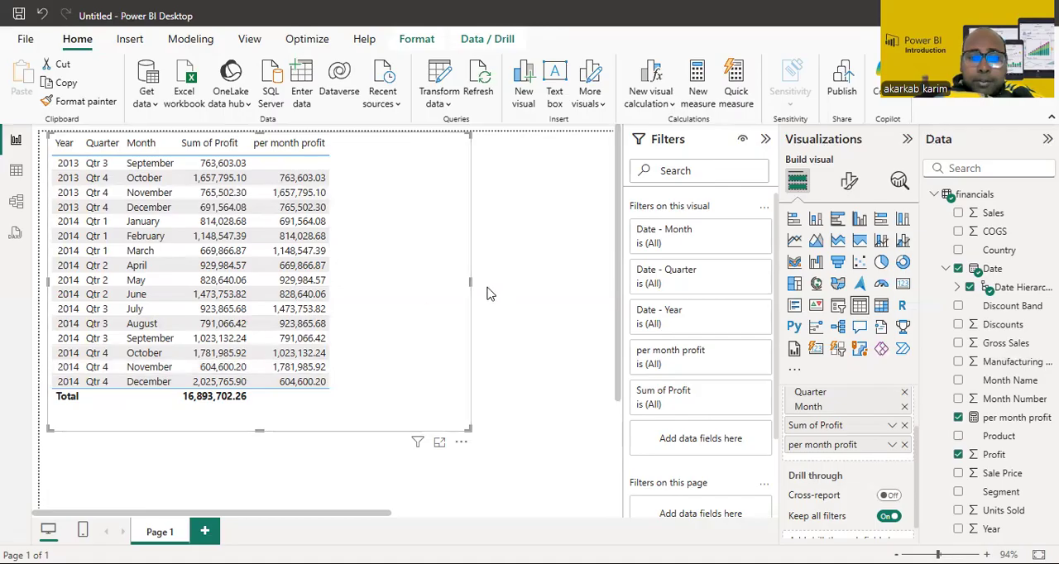
pyautogui.moveTo(470, 282); pyautogui.dragTo(467, 292)
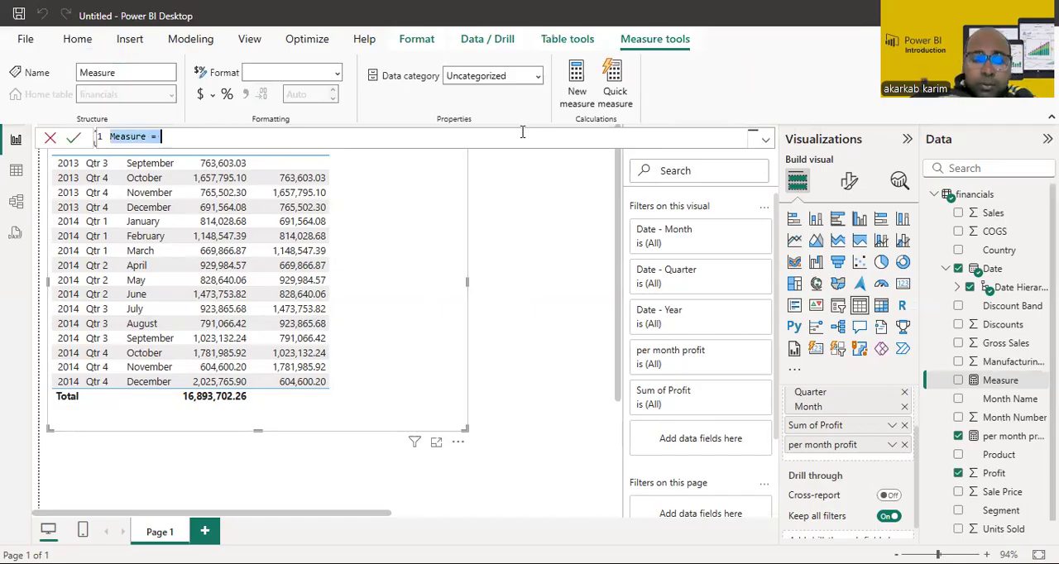
# Step: Name the new measure pre quarter profit and start its formula with CALCULATE over SUM(financials[Profit])
pyautogui.write('P')
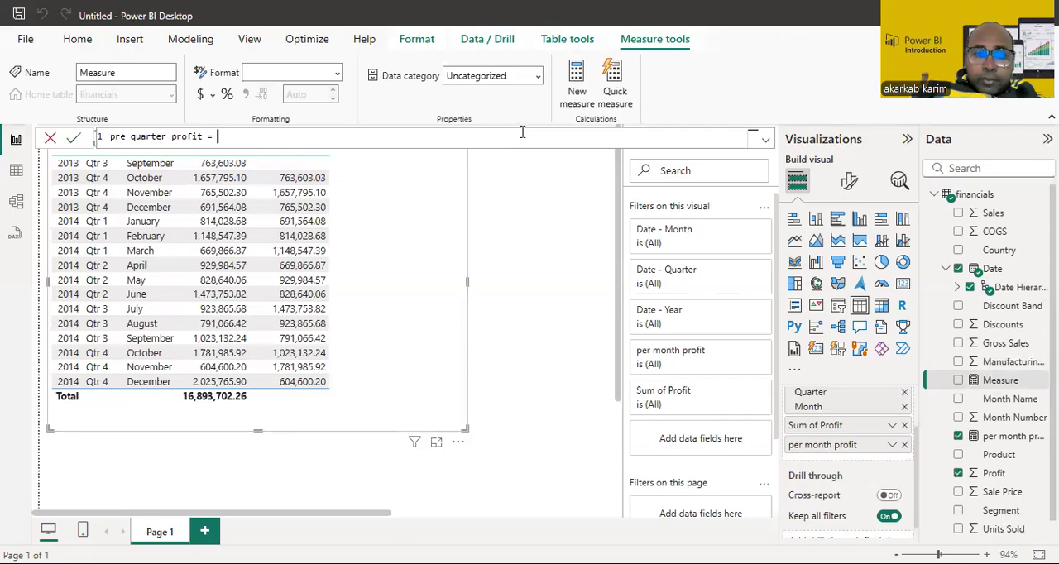
pyautogui.write('cal')
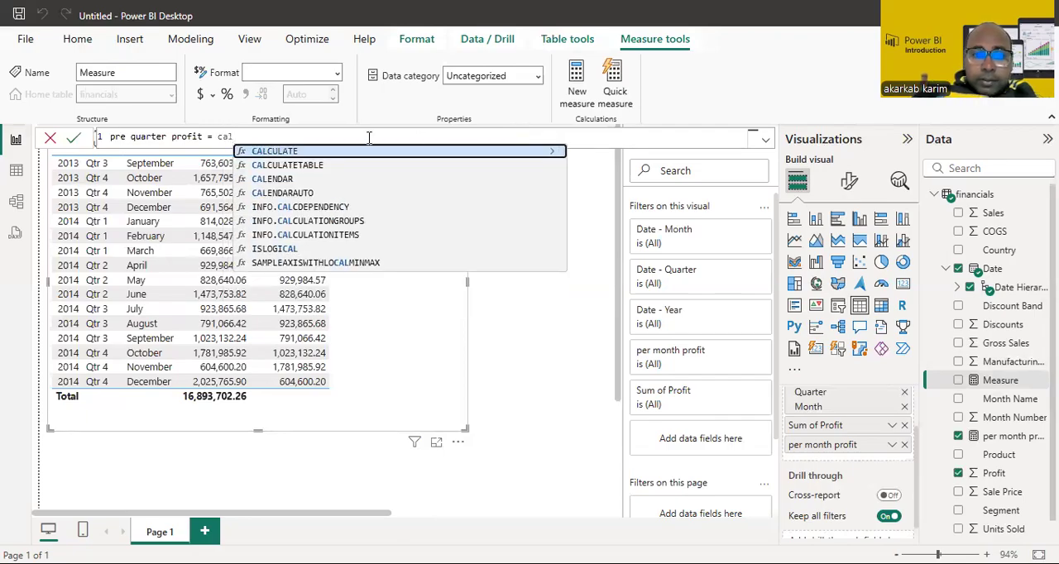
pyautogui.click(358, 153)
pyautogui.write('sum')
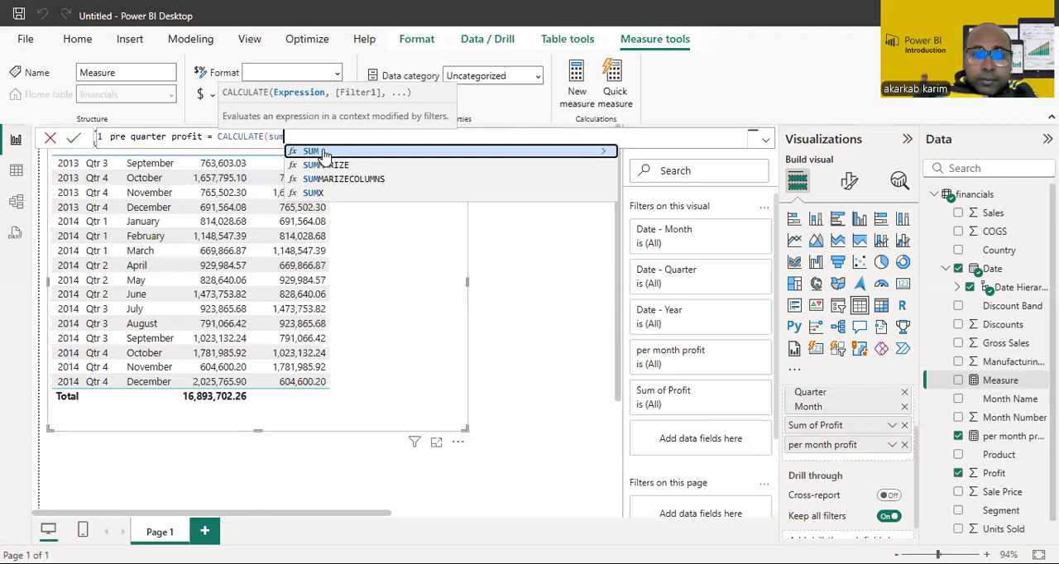
pyautogui.click(324, 153)
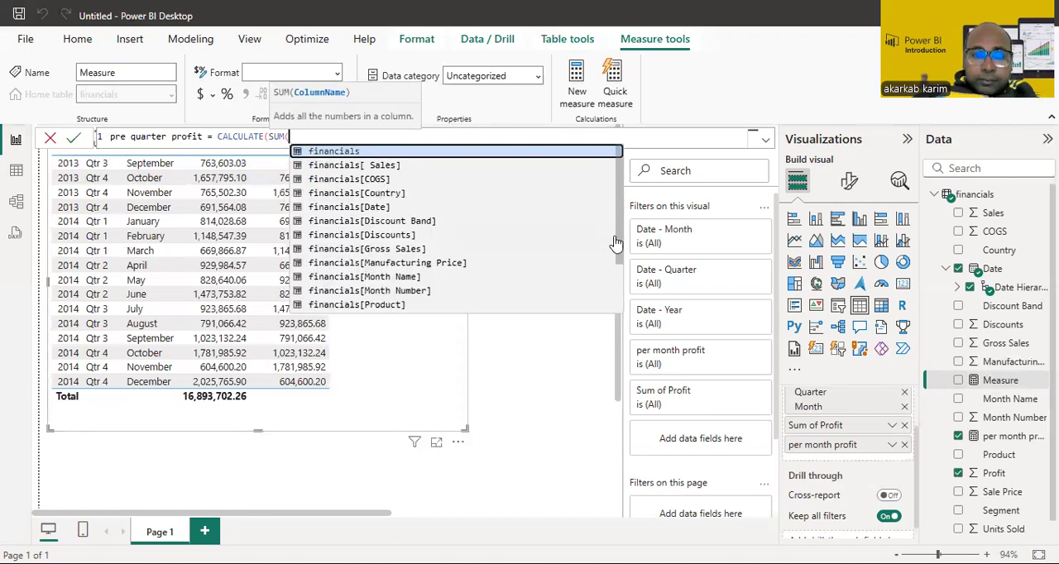
pyautogui.moveTo(618, 259); pyautogui.dragTo(618, 298)
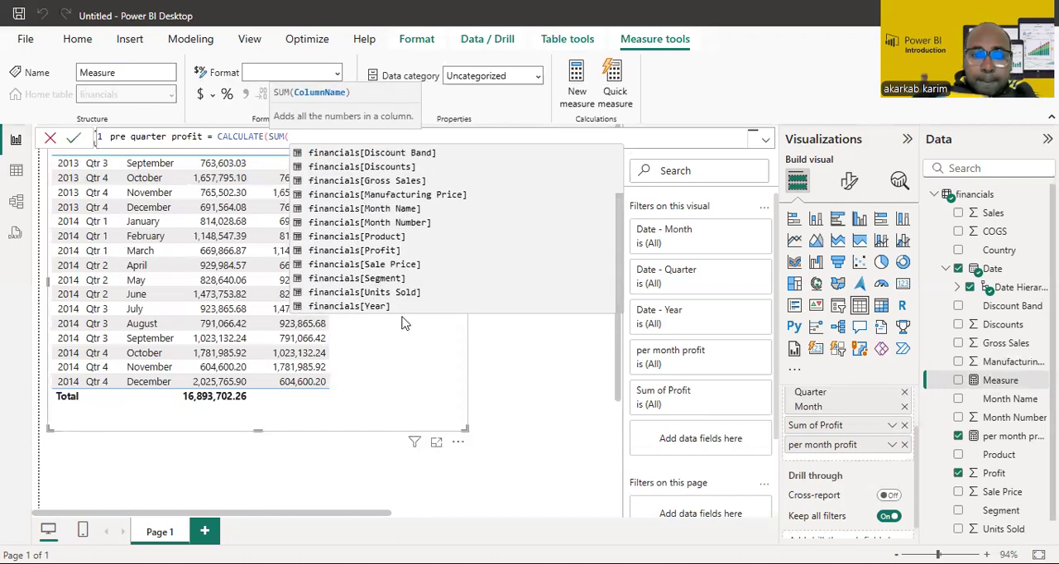
pyautogui.click(389, 253)
pyautogui.write(')')
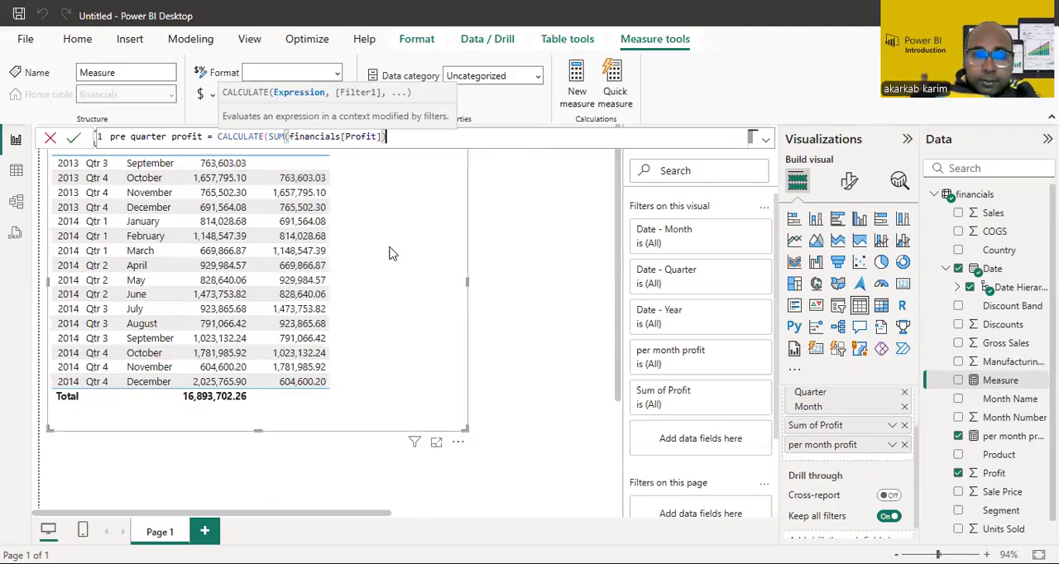
pyautogui.write(',')
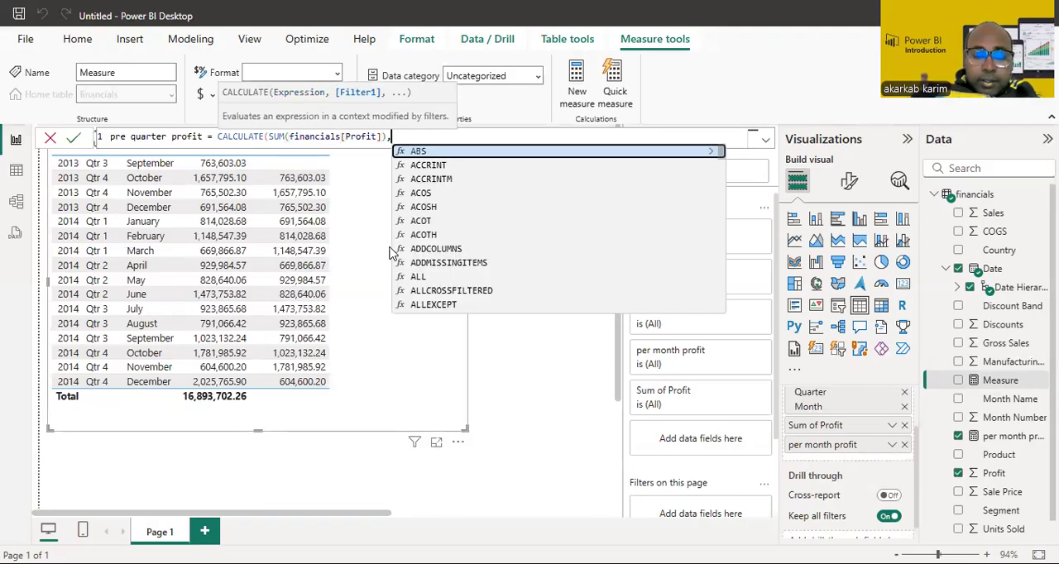
pyautogui.write('pr')
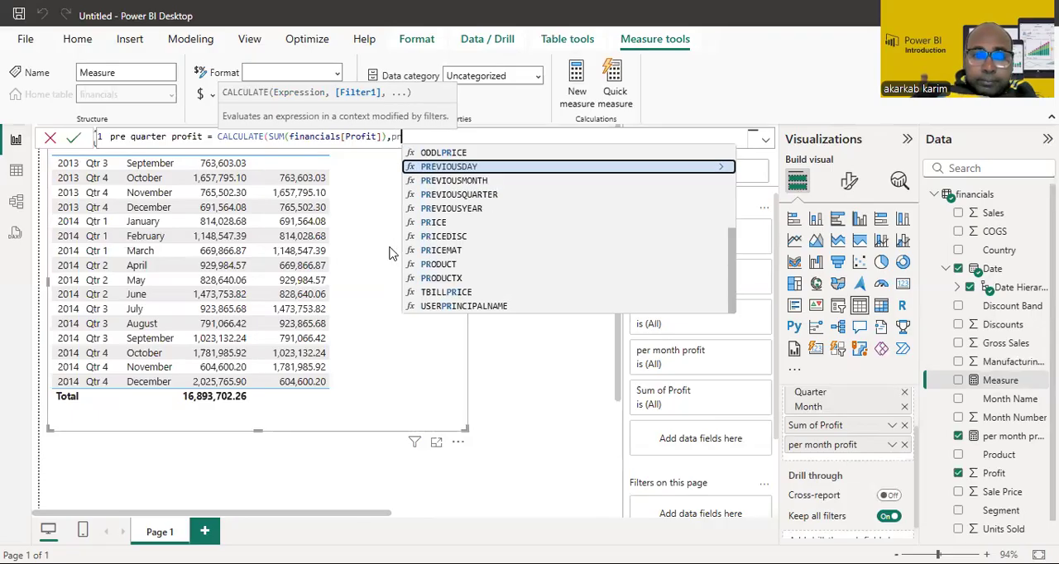
# Step: Complete the measure with the filter PREVIOUSQUARTER(financials[Date].[Date]) and add it as the last column of the table visual
pyautogui.click(483, 195)
pyautogui.write('fin')
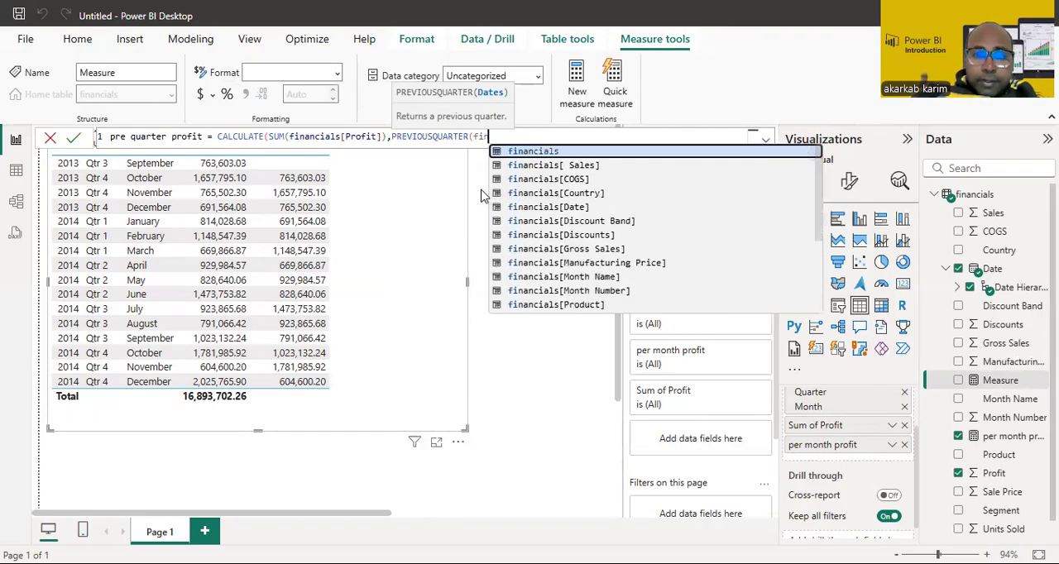
pyautogui.click(579, 210)
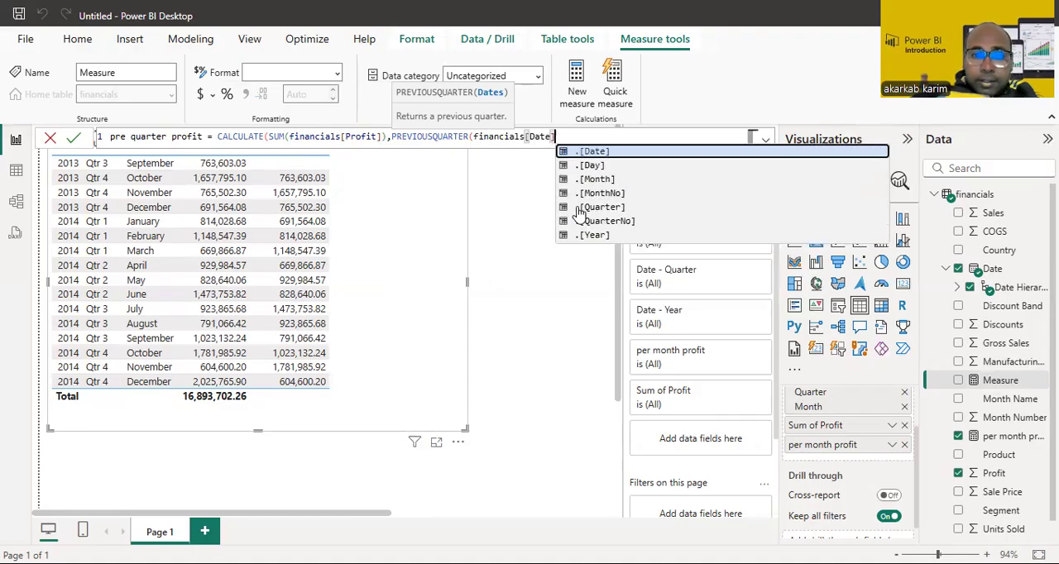
pyautogui.click(593, 151)
pyautogui.write('))')
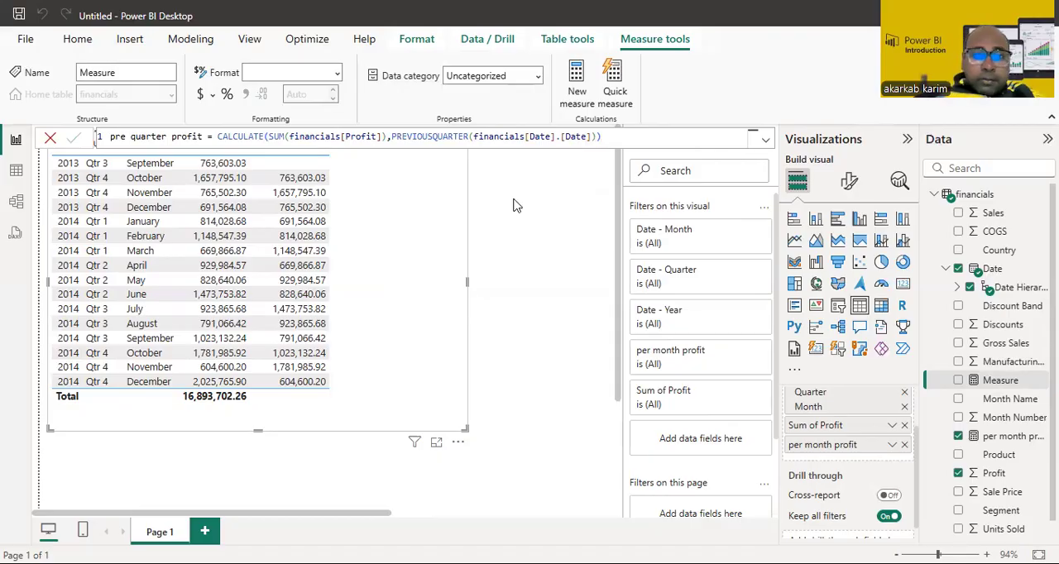
pyautogui.click(575, 272)
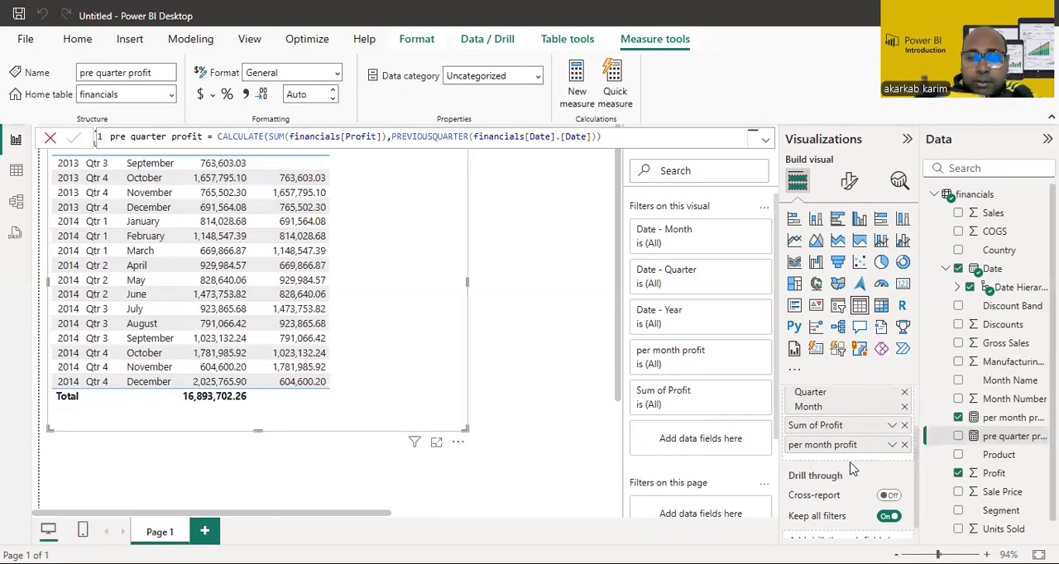
pyautogui.moveTo(1007, 442); pyautogui.dragTo(860, 464)
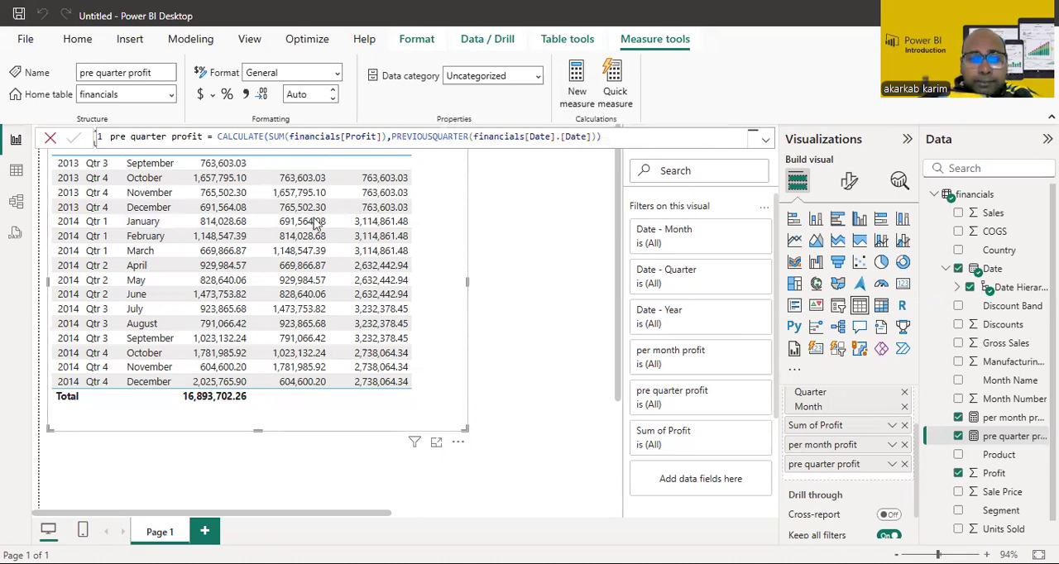
# Step: Name the new measure pre year profit and start its formula with CALCULATE over SUM(financials[Profit])
pyautogui.write('P')
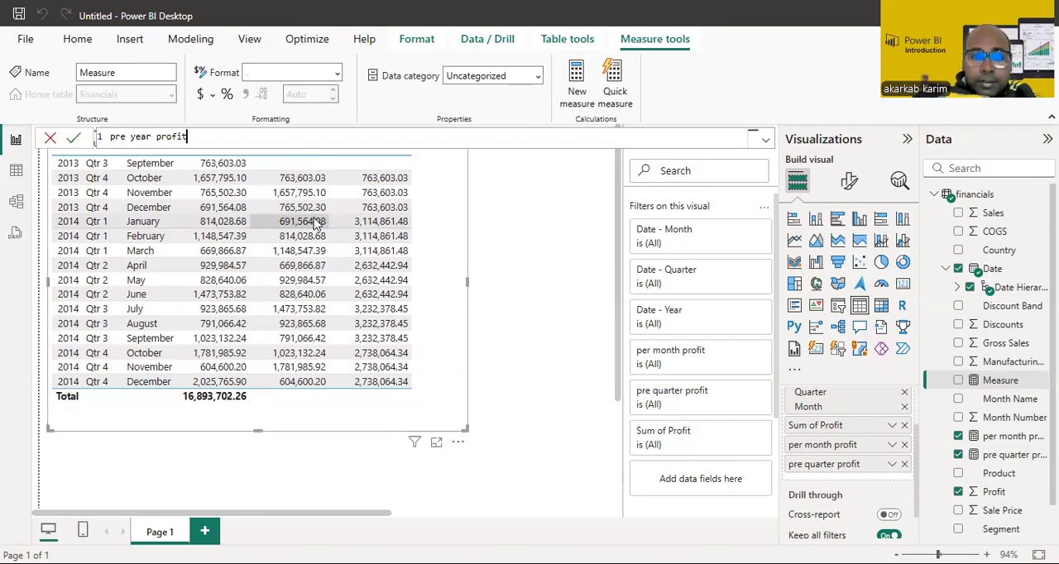
pyautogui.write('re year profit = cl')
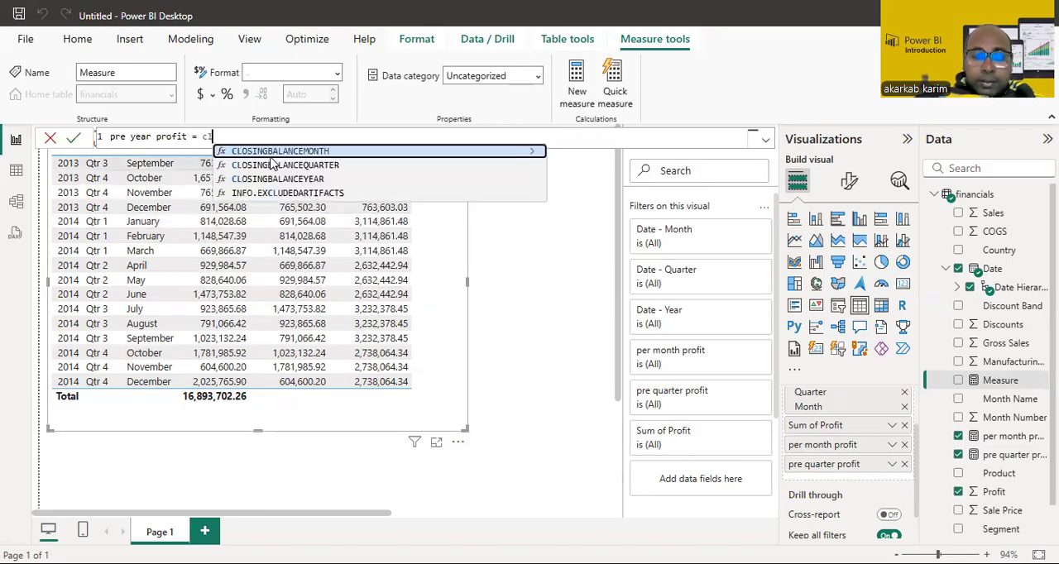
pyautogui.press('BackSpace')
pyautogui.write('a')
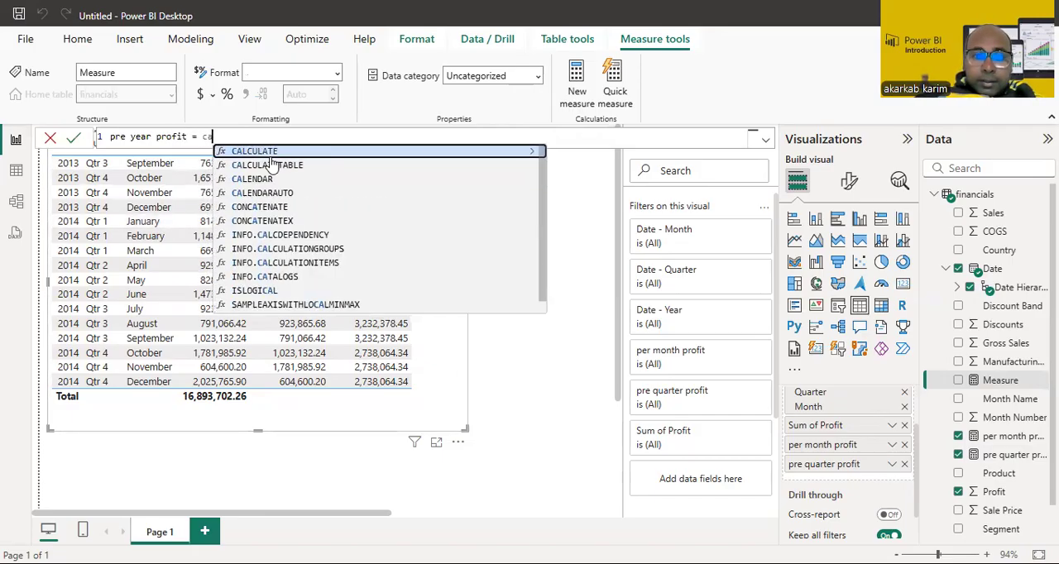
pyautogui.click(269, 148)
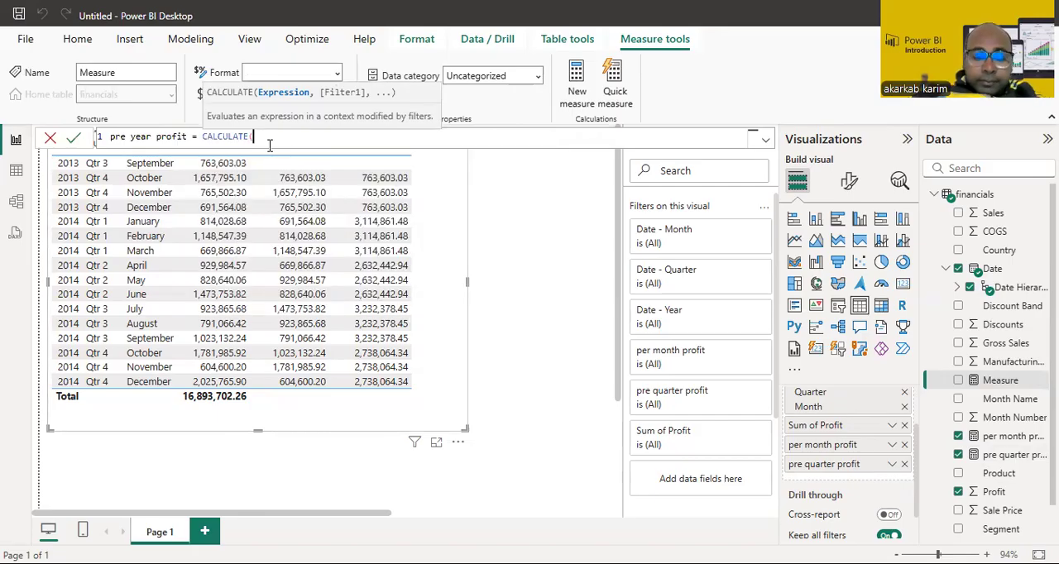
pyautogui.write('sum')
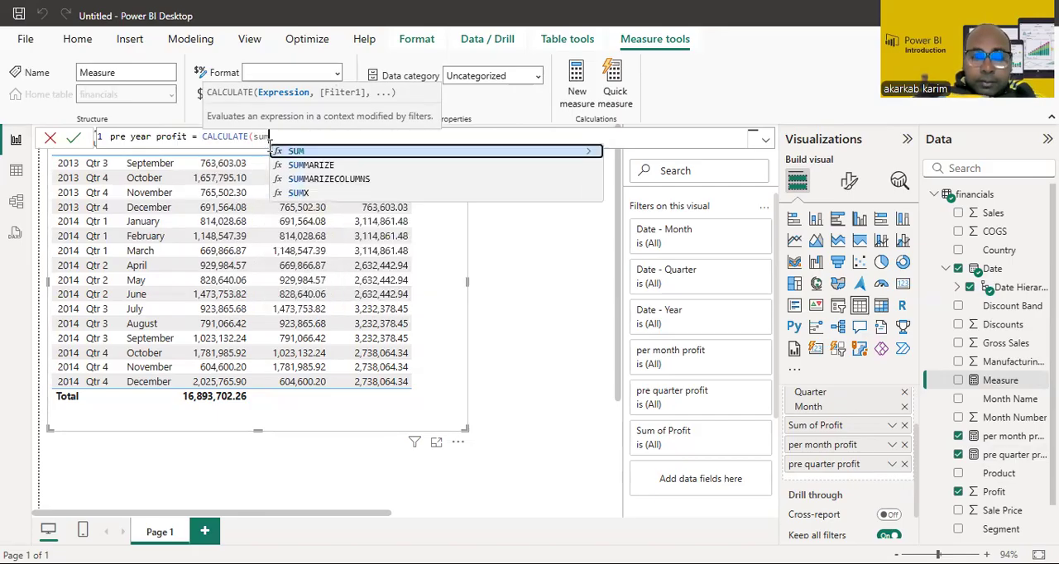
pyautogui.click(297, 152)
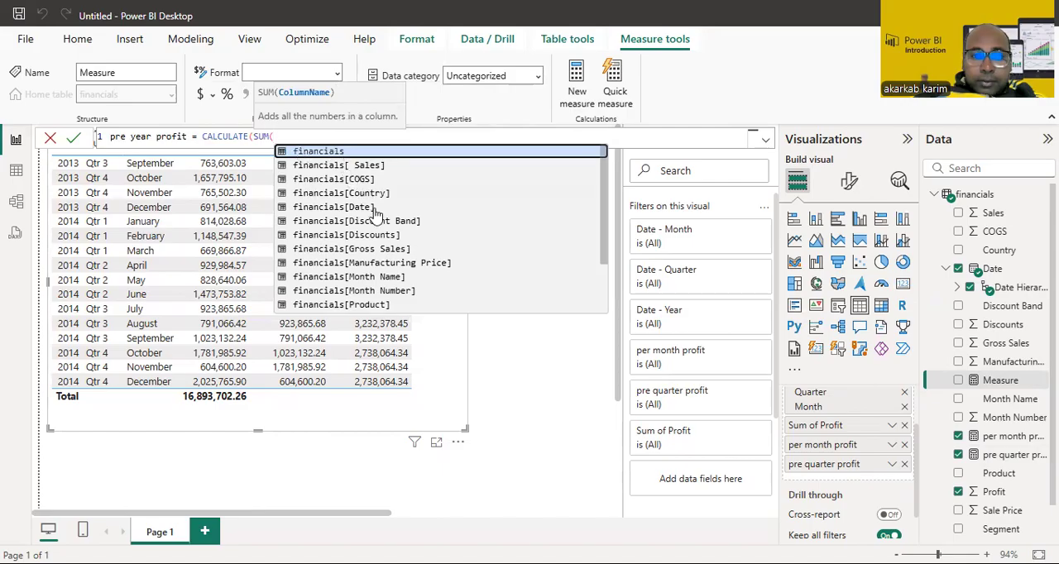
pyautogui.moveTo(601, 228); pyautogui.dragTo(597, 313)
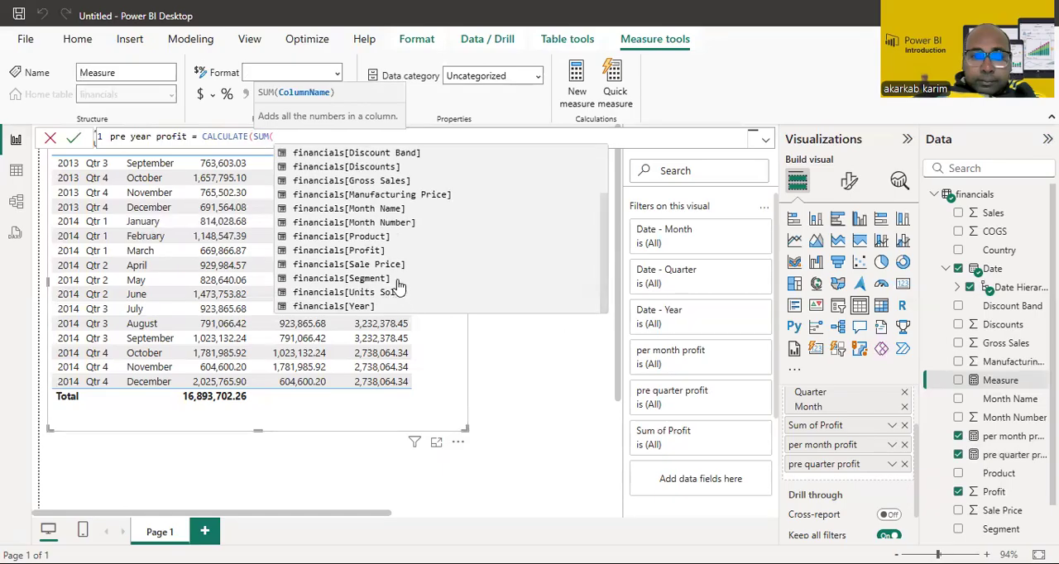
pyautogui.click(385, 251)
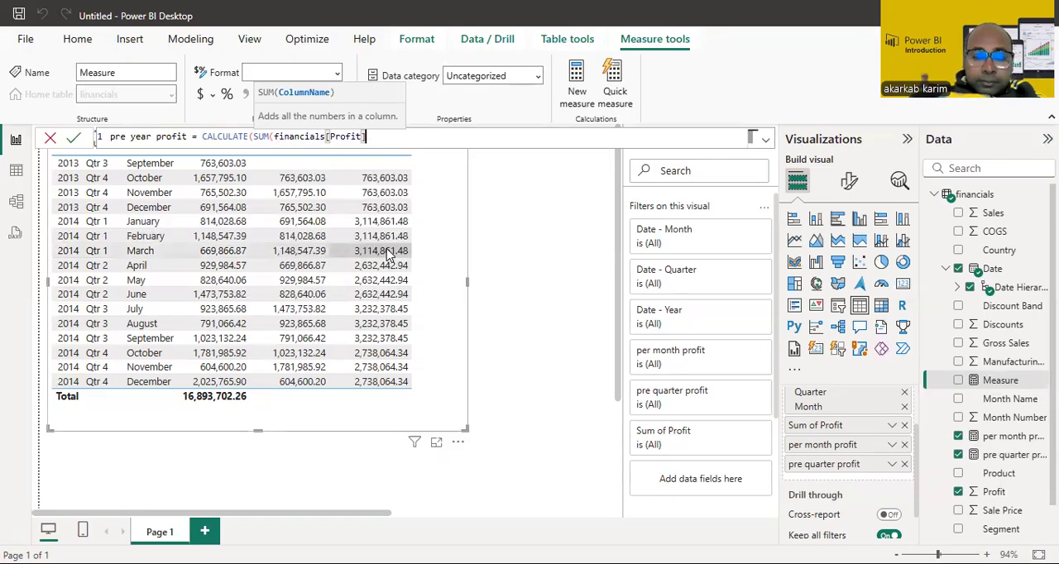
pyautogui.write(')')
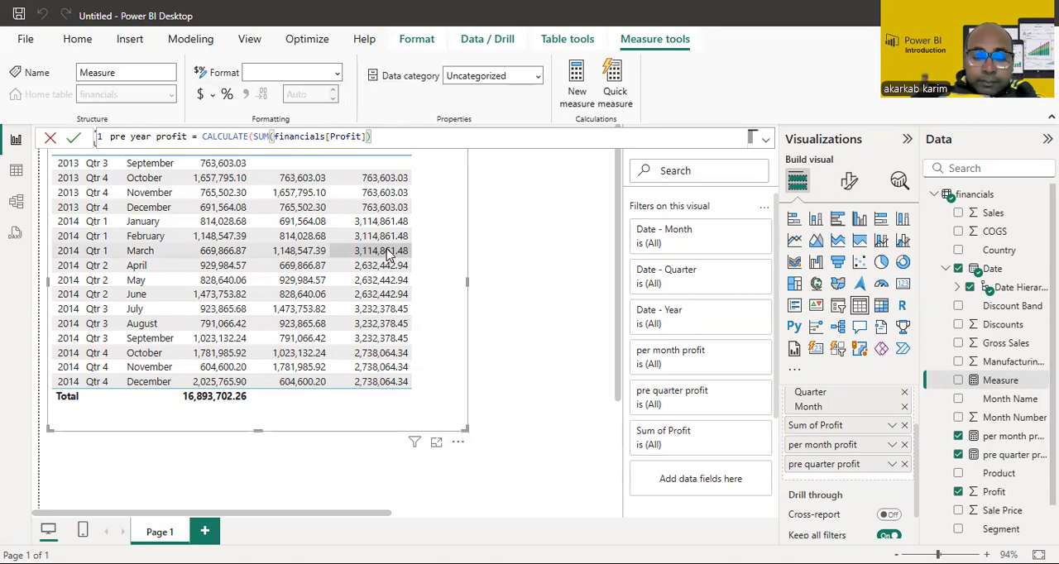
pyautogui.write(',')
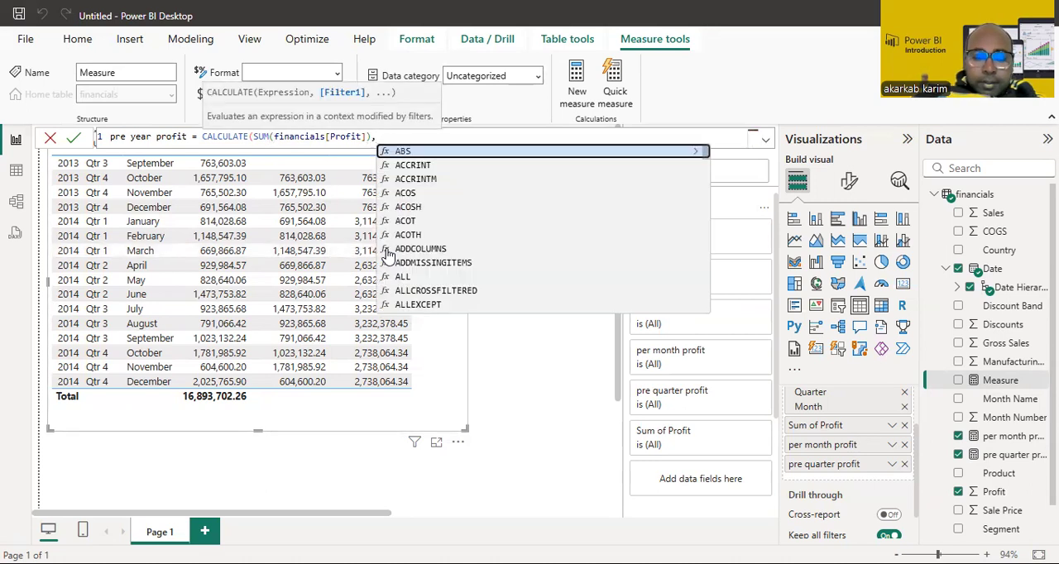
pyautogui.write('p')
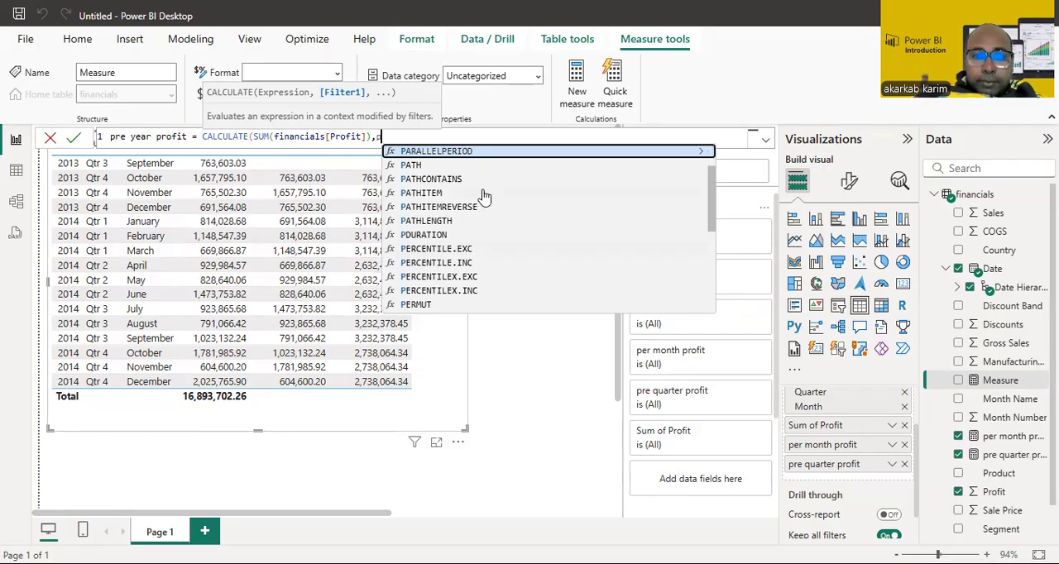
pyautogui.write('re')
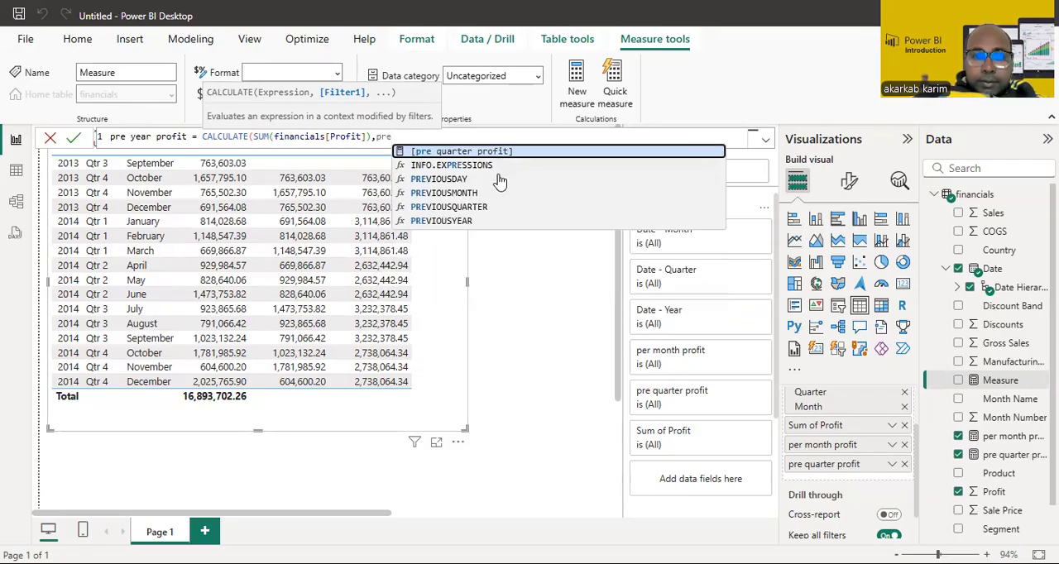
# Step: Add PREVIOUSYEAR(financials[Date].[Date]) as the CALCULATE filter, close the formula and commit the measure
pyautogui.click(464, 221)
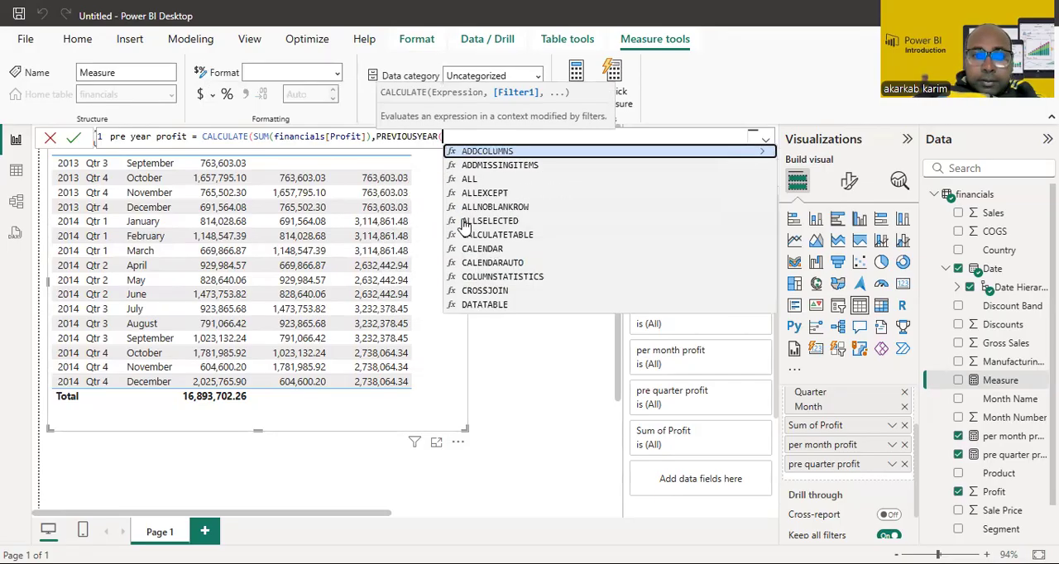
pyautogui.write('fin')
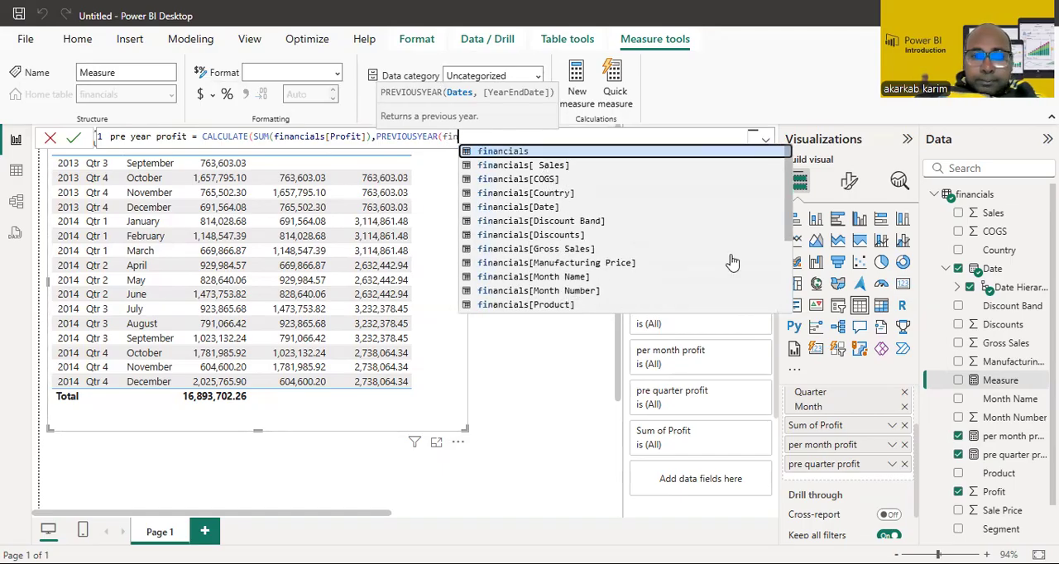
pyautogui.scroll(-3, 790, 213)
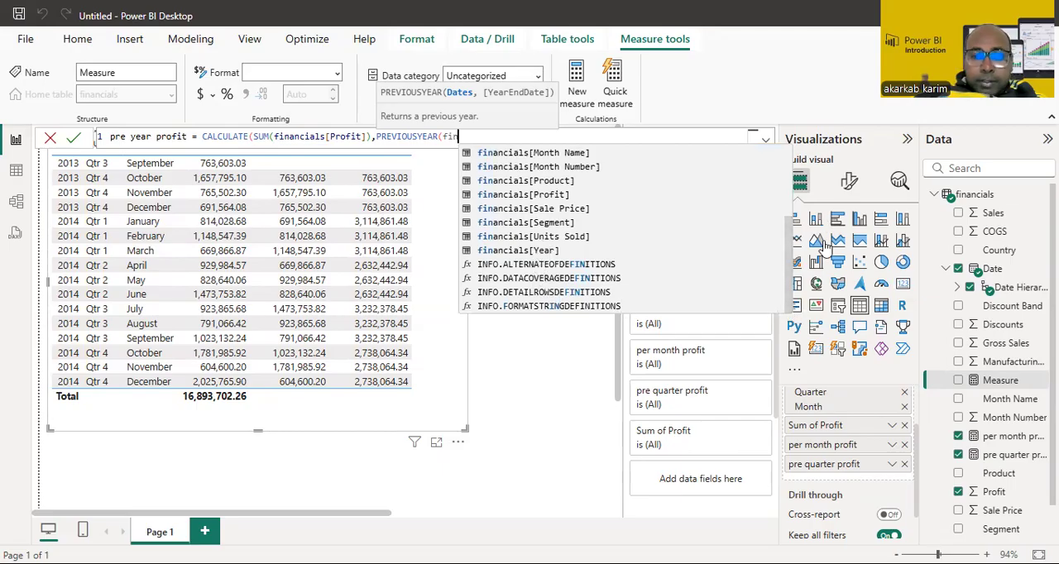
pyautogui.moveTo(791, 258); pyautogui.dragTo(787, 217)
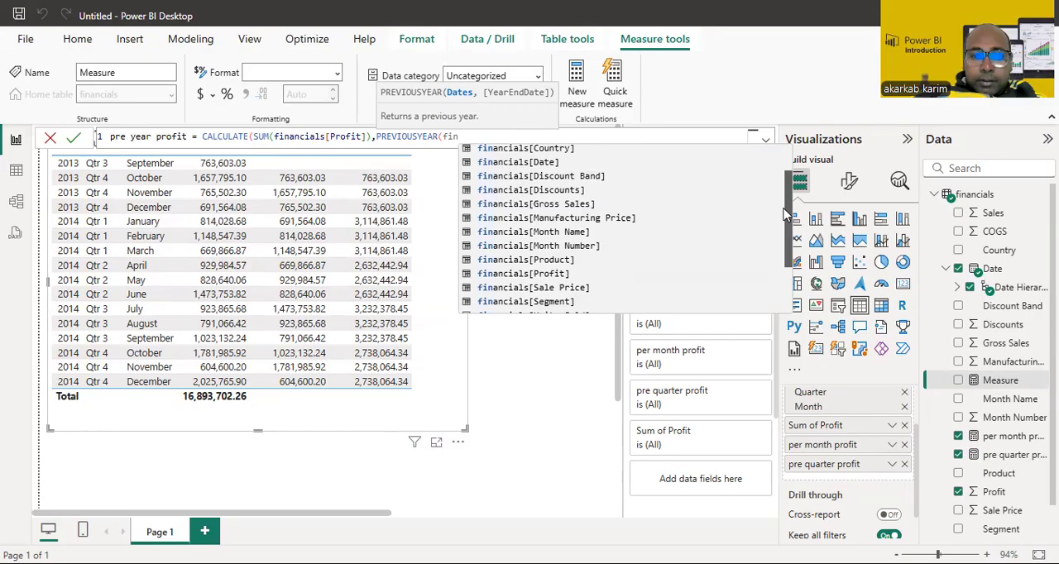
pyautogui.click(560, 164)
pyautogui.click(570, 151)
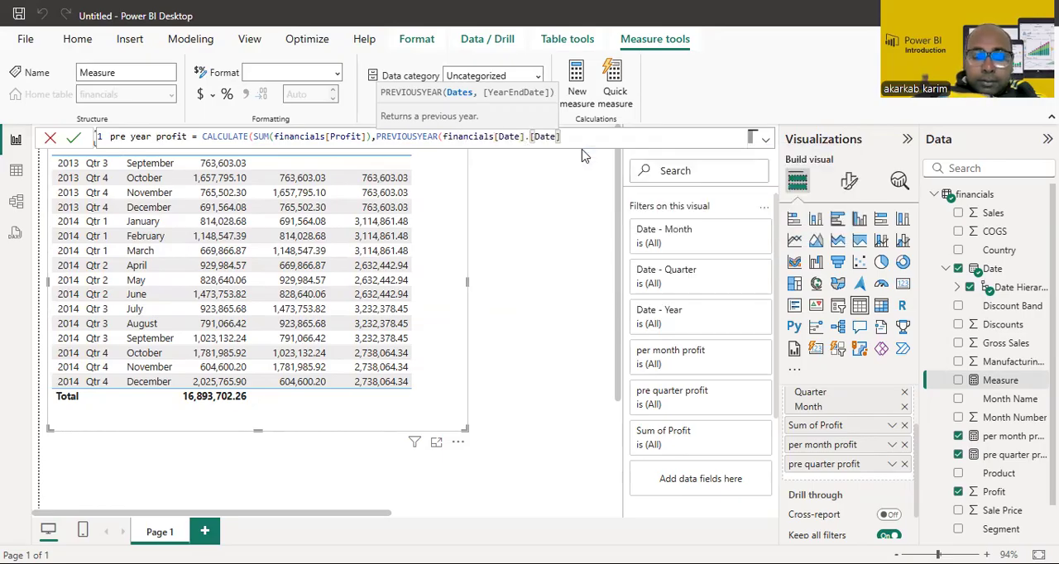
pyautogui.write('))')
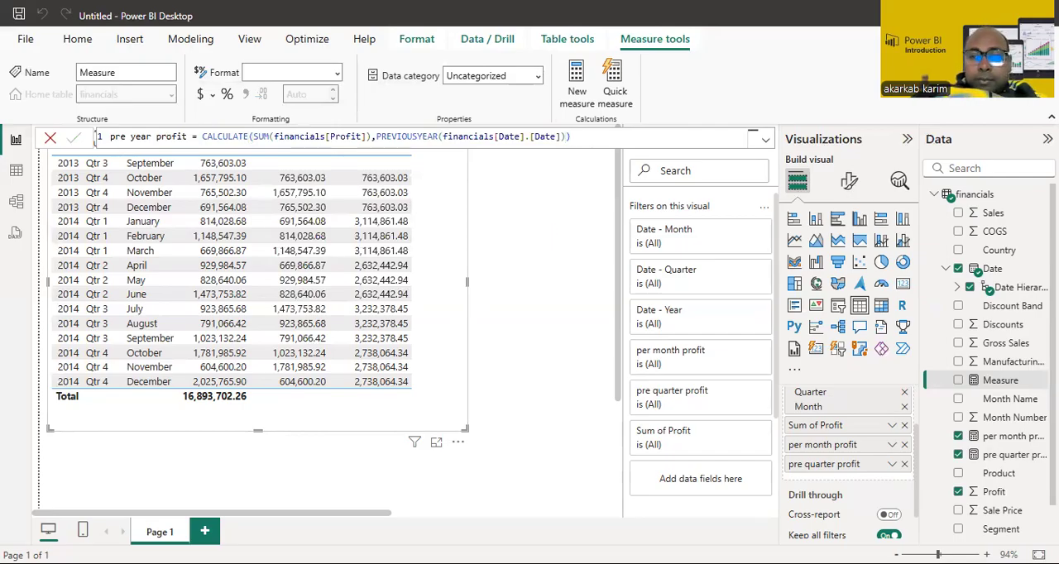
pyautogui.press('Return')
# Step: Add pre year profit as the last column of the table visual and resize the table to fit all profit columns
pyautogui.moveTo(909, 493); pyautogui.dragTo(878, 475)
pyautogui.moveTo(469, 280); pyautogui.dragTo(574, 284)
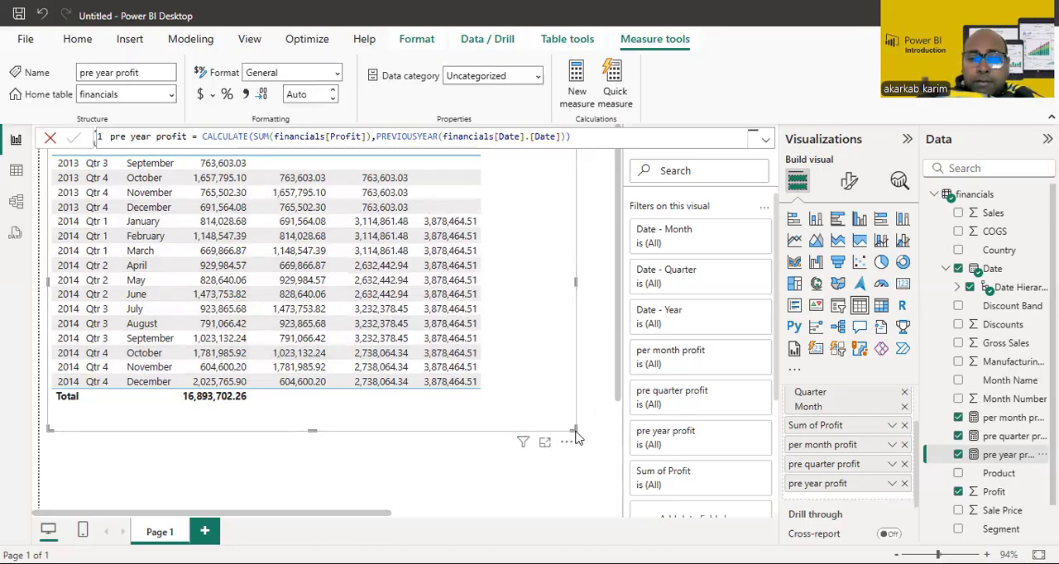
pyautogui.moveTo(573, 429); pyautogui.dragTo(543, 407)
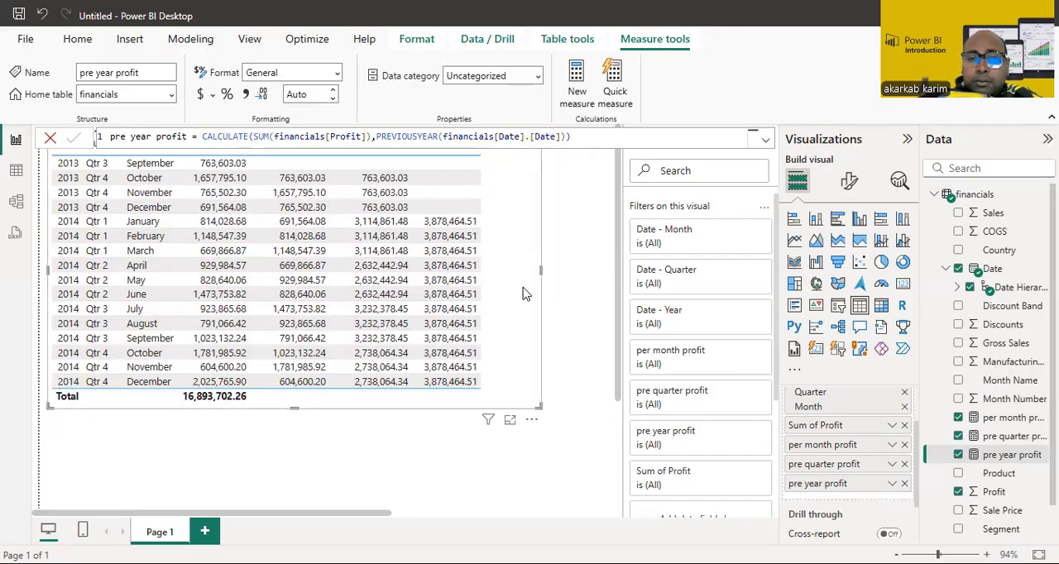
# Step: Remove pre year profit and pre quarter profit from the table visual's columns
pyautogui.click(904, 484)
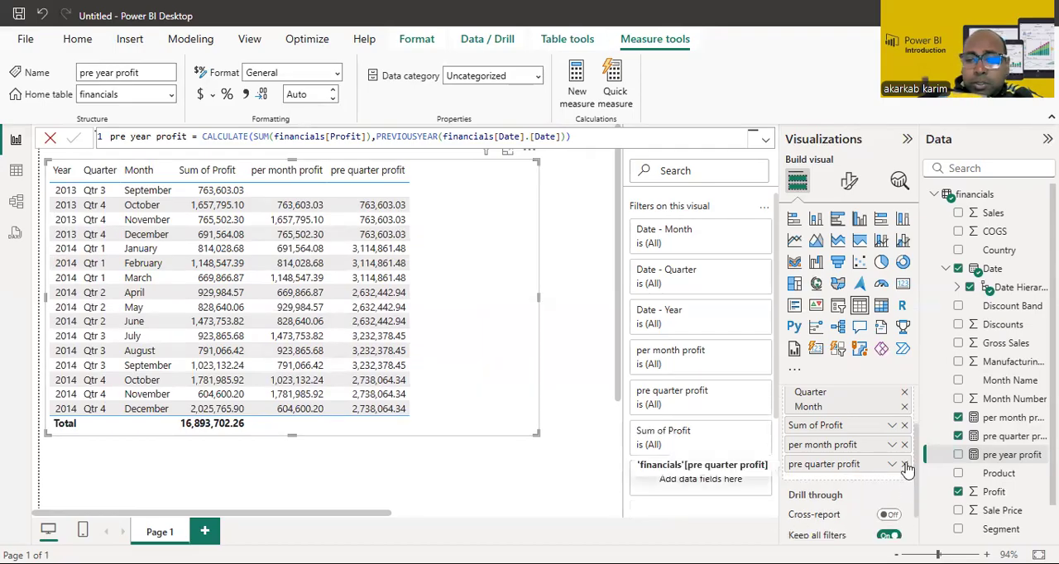
pyautogui.click(904, 464)
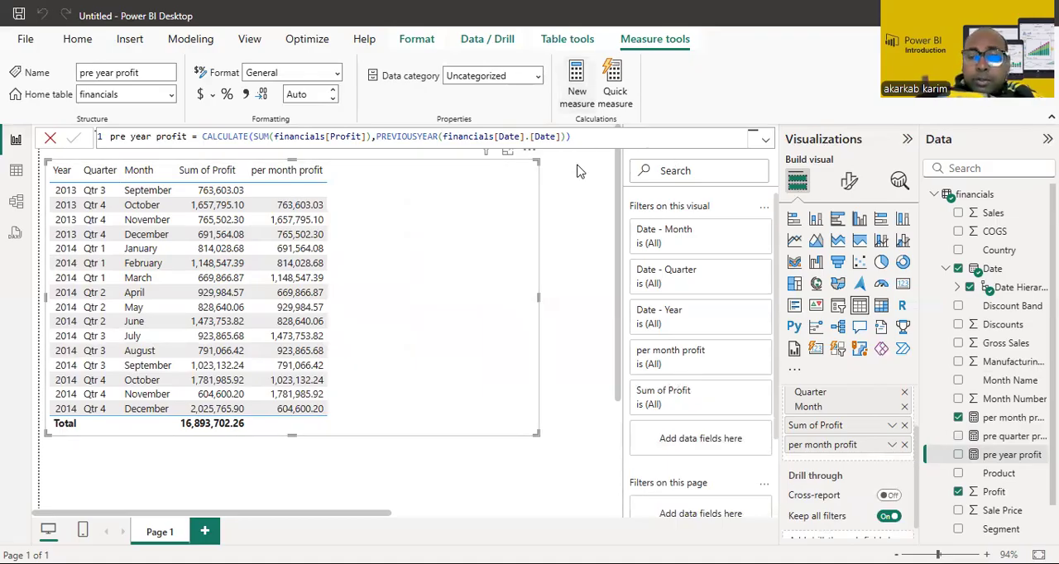
# Step: Create a new measure named rate progress and begin its formula with an opening parenthesis
pyautogui.write('rate')
pyautogui.write(' prof')
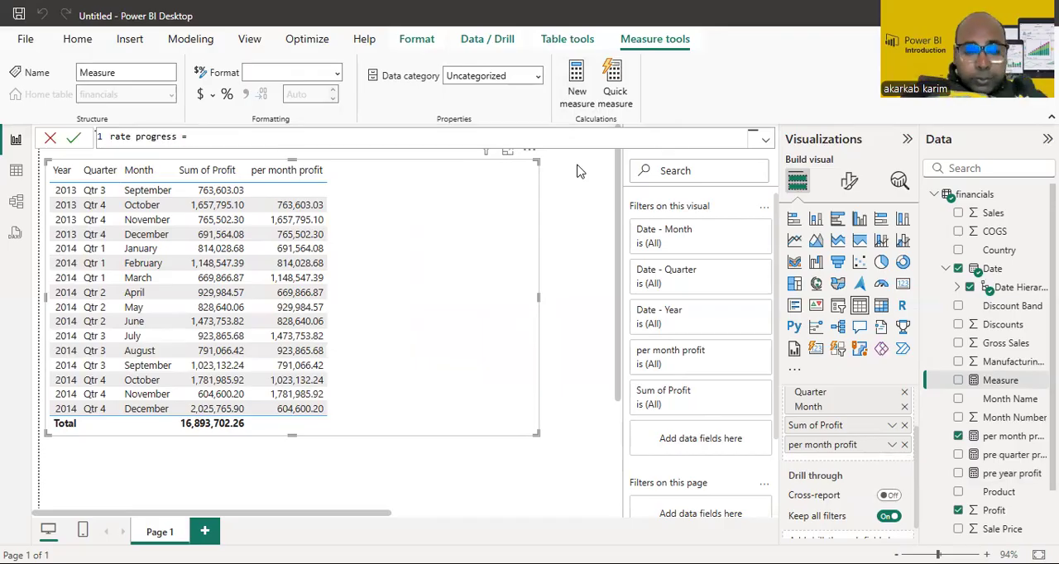
pyautogui.write('ress = (')
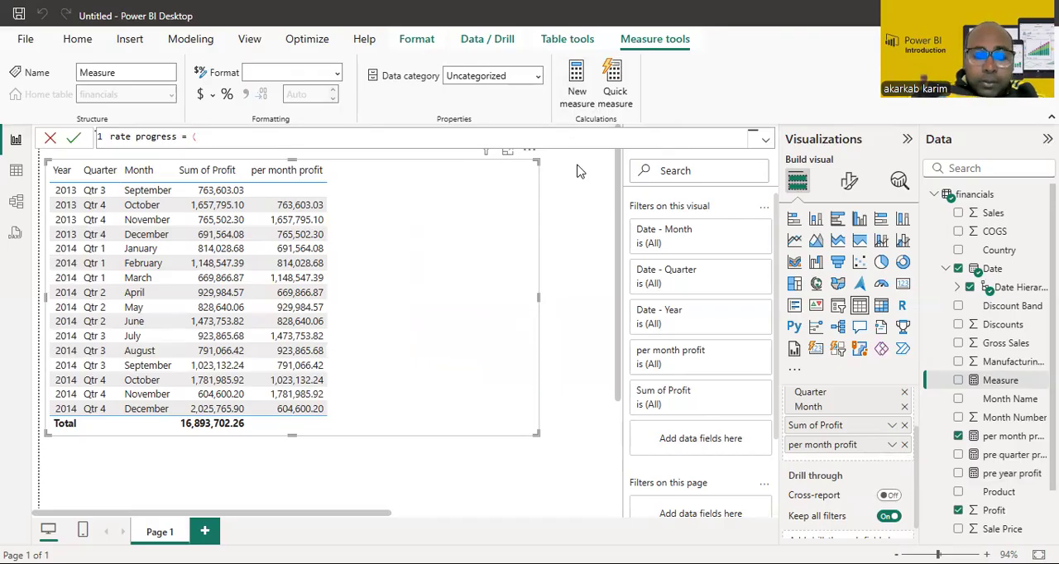
pyautogui.write('sum')
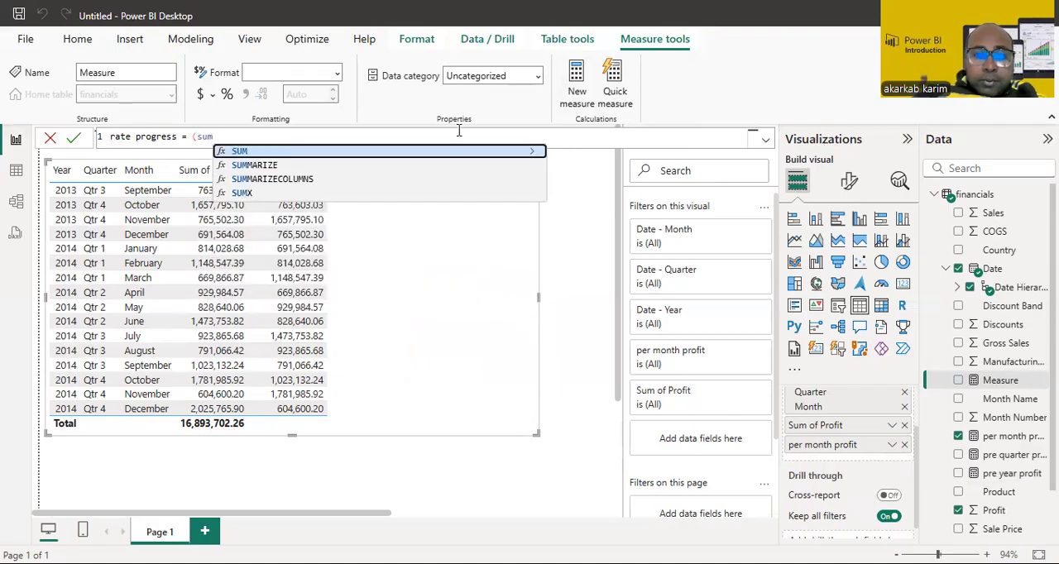
# Step: Add the SUM function over financials[Profit] as the first term of the rate progress formula
pyautogui.click(404, 154)
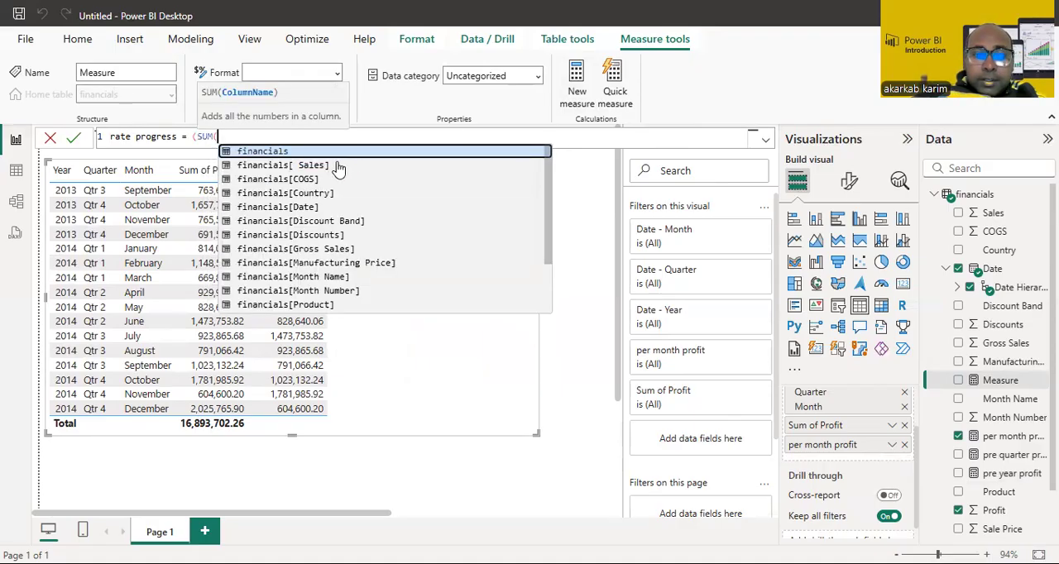
pyautogui.click(542, 221)
pyautogui.press('BackSpace')
pyautogui.press('BackSpace')
pyautogui.press('BackSpace')
pyautogui.press('BackSpace')
pyautogui.press('BackSpace')
pyautogui.press('BackSpace')
pyautogui.press('BackSpace')
pyautogui.press('BackSpace')
pyautogui.press('BackSpace')
pyautogui.press('BackSpace')
pyautogui.press('BackSpace')
pyautogui.press('BackSpace')
pyautogui.press('BackSpace')
pyautogui.press('BackSpace')
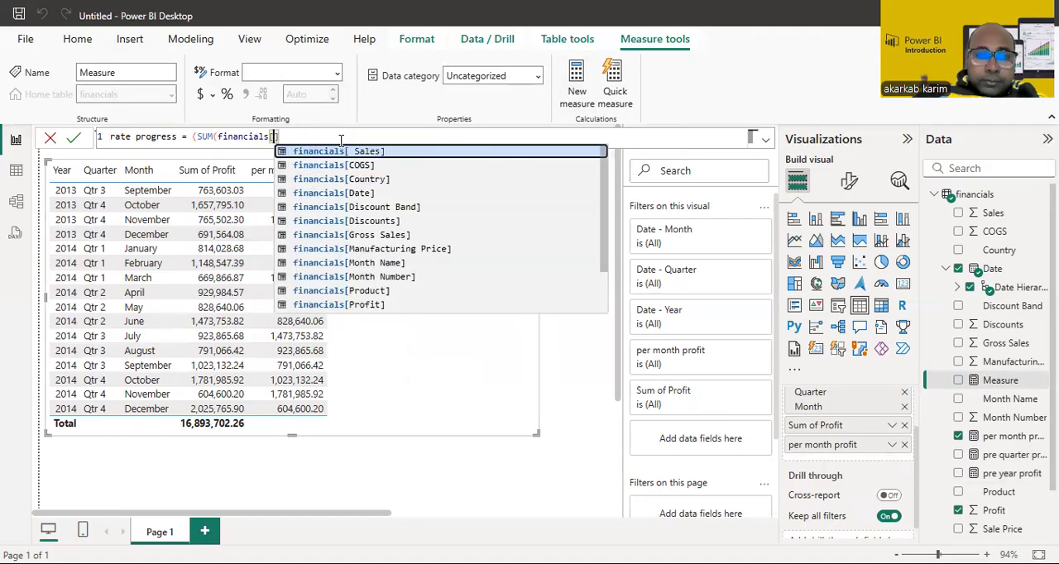
pyautogui.click(361, 306)
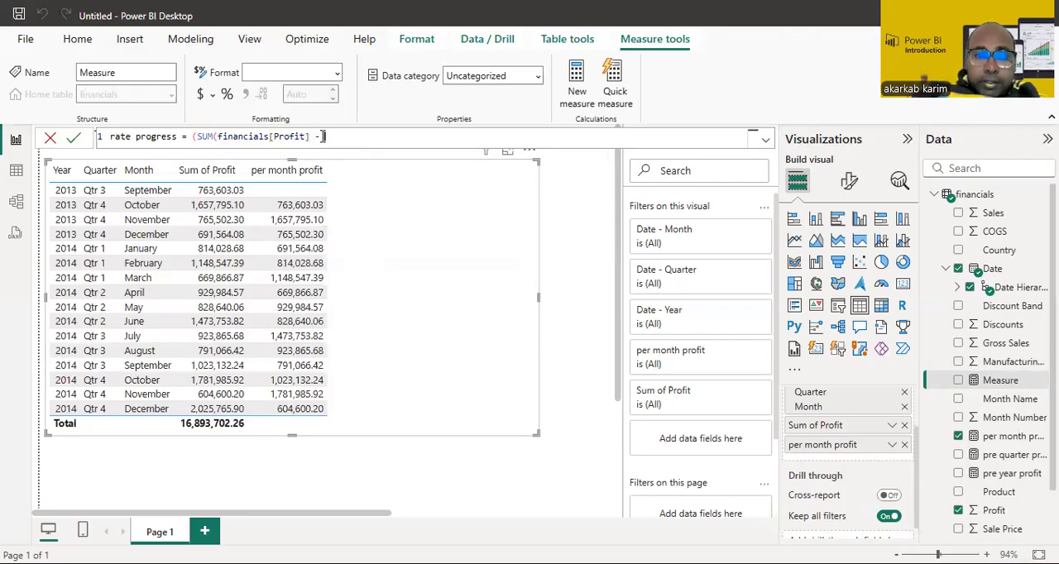
# Step: Subtract [per month profit] from the profit sum and close the SUM and numerator parentheses
pyautogui.write('-[pr')
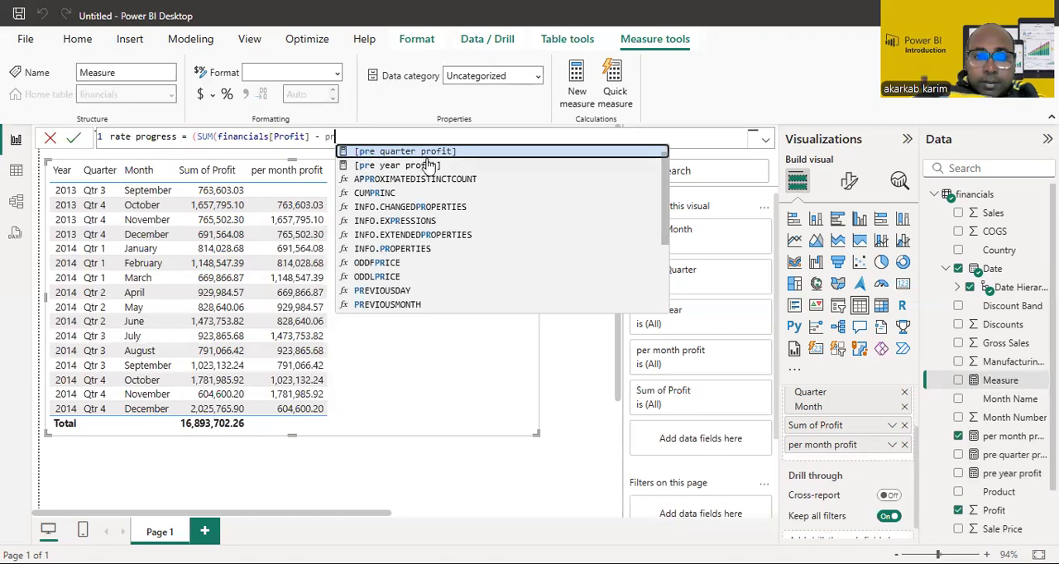
pyautogui.scroll(1, 668, 186)
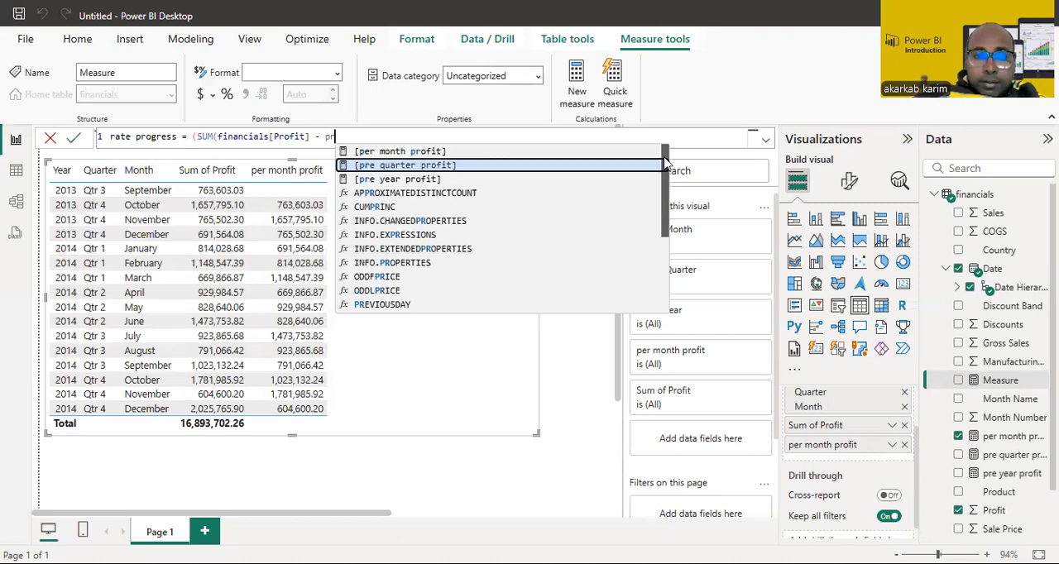
pyautogui.click(405, 151)
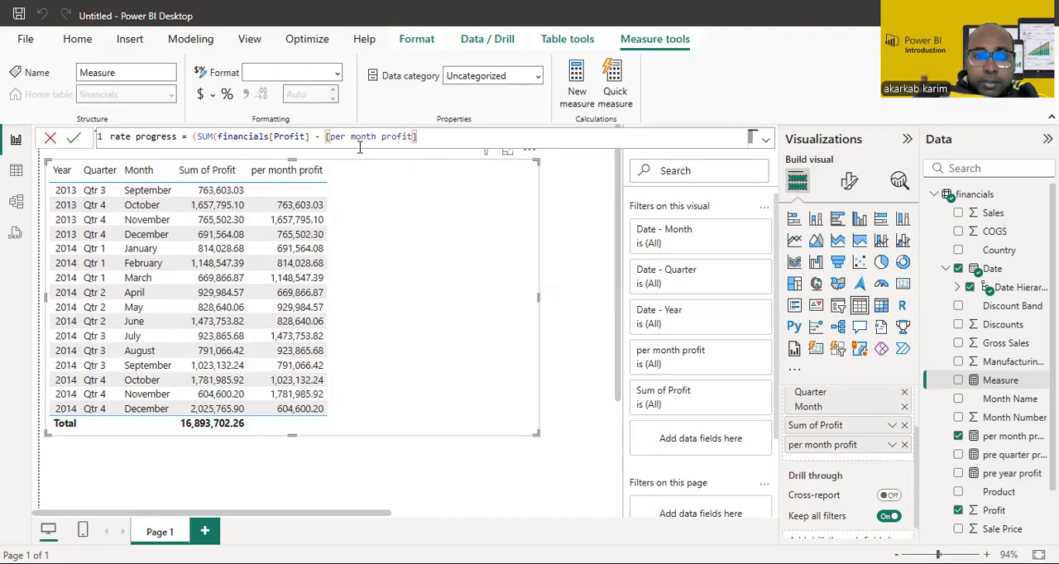
pyautogui.click(311, 138)
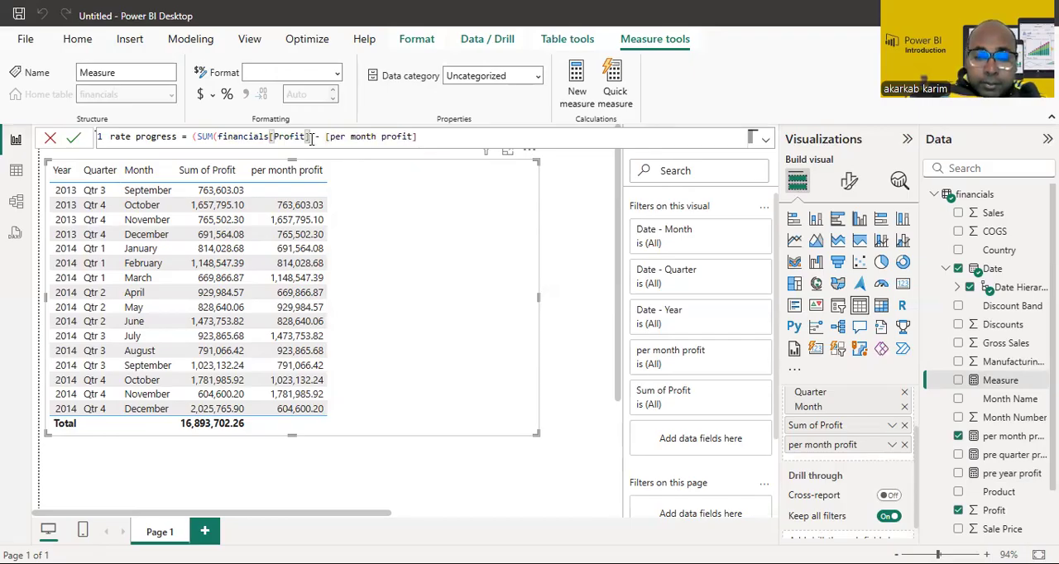
pyautogui.write(')')
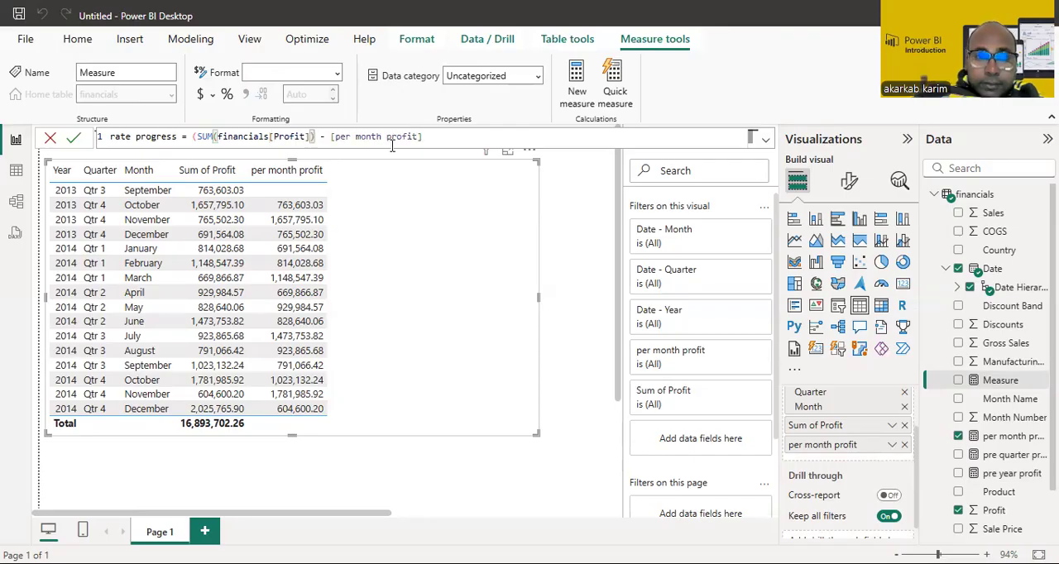
pyautogui.click(426, 138)
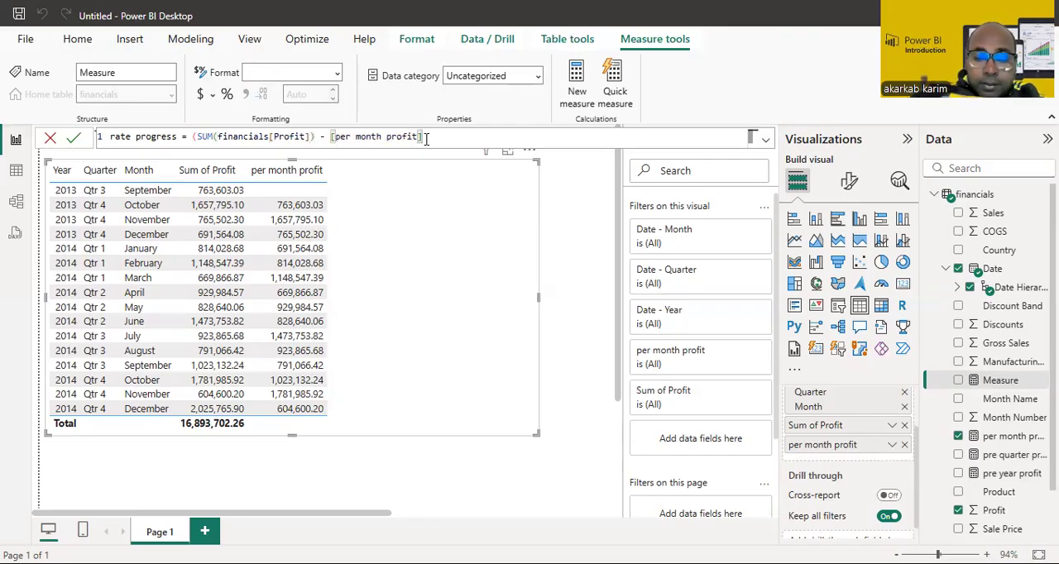
pyautogui.write(')')
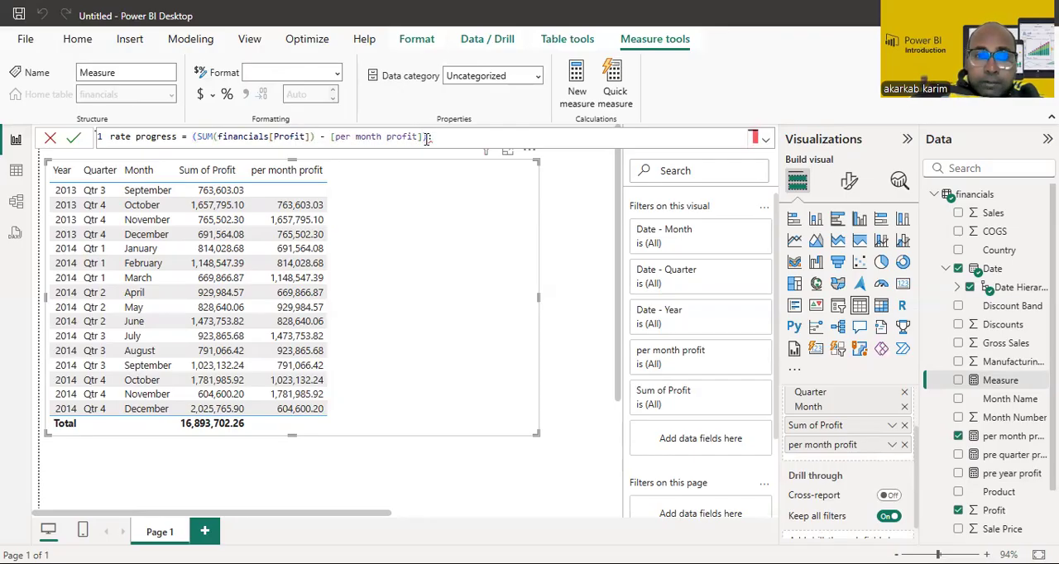
pyautogui.write('/')
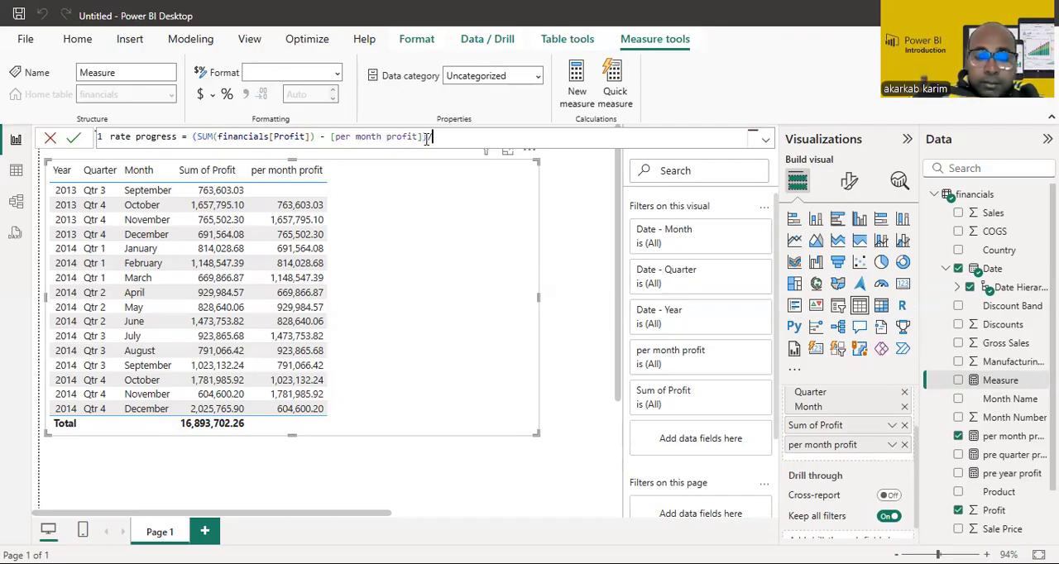
pyautogui.write('su')
# Step: Divide the difference by (SUM(financials[Profit])) and commit the rate progress measure
pyautogui.press('BackSpace')
pyautogui.press('BackSpace')
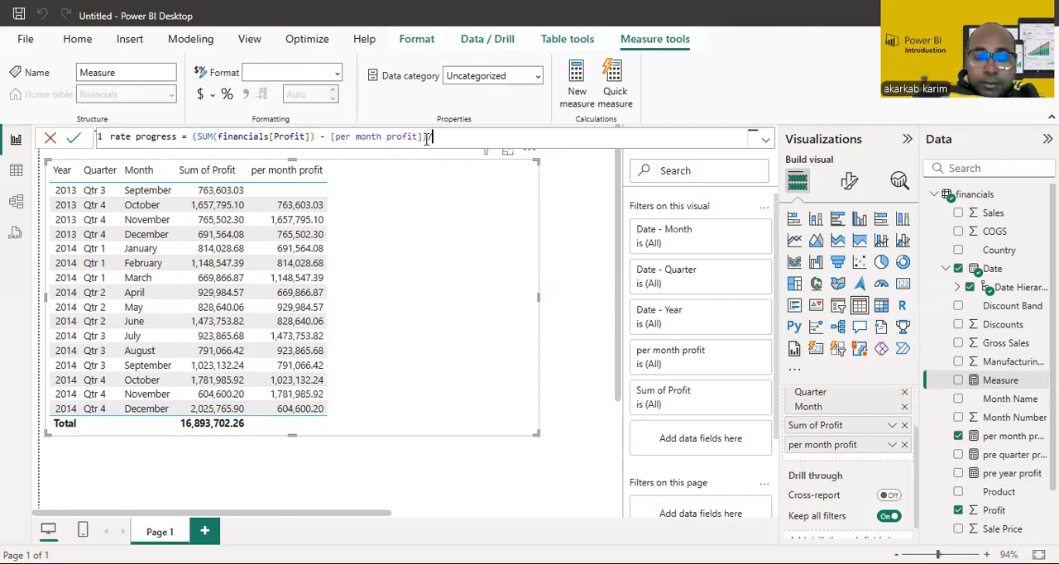
pyautogui.write('(sum')
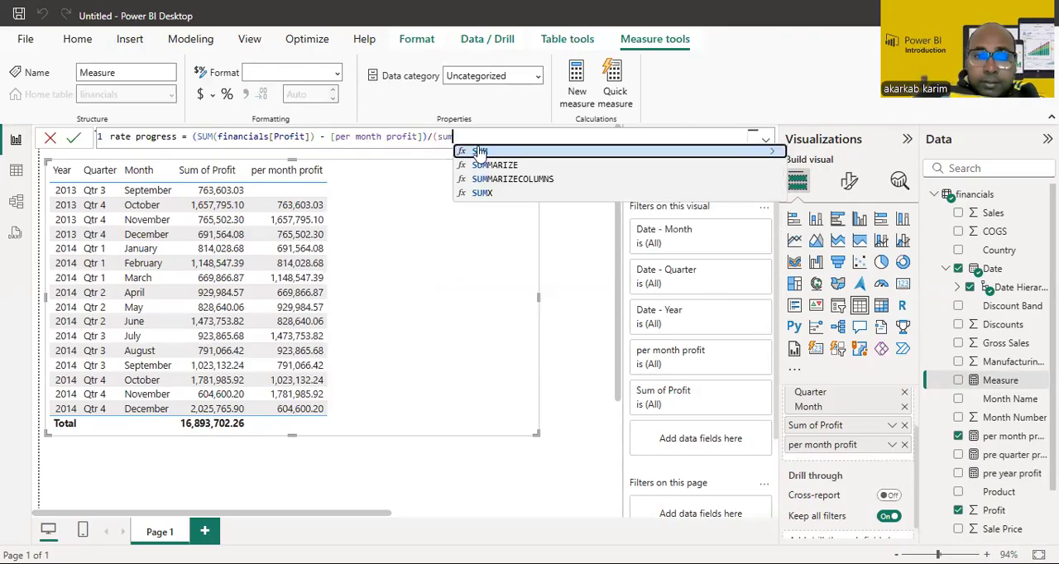
pyautogui.click(480, 153)
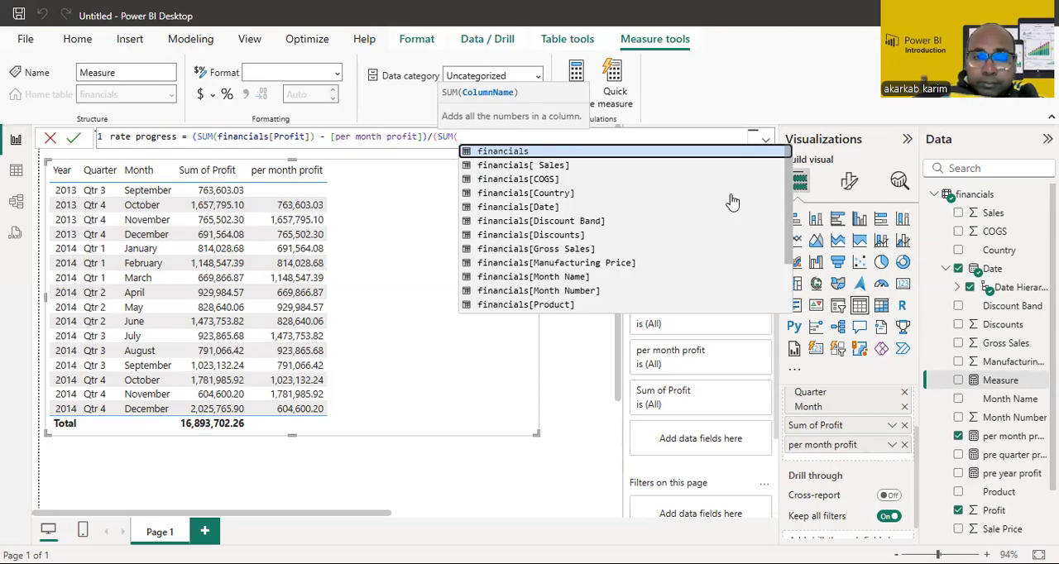
pyautogui.write('p')
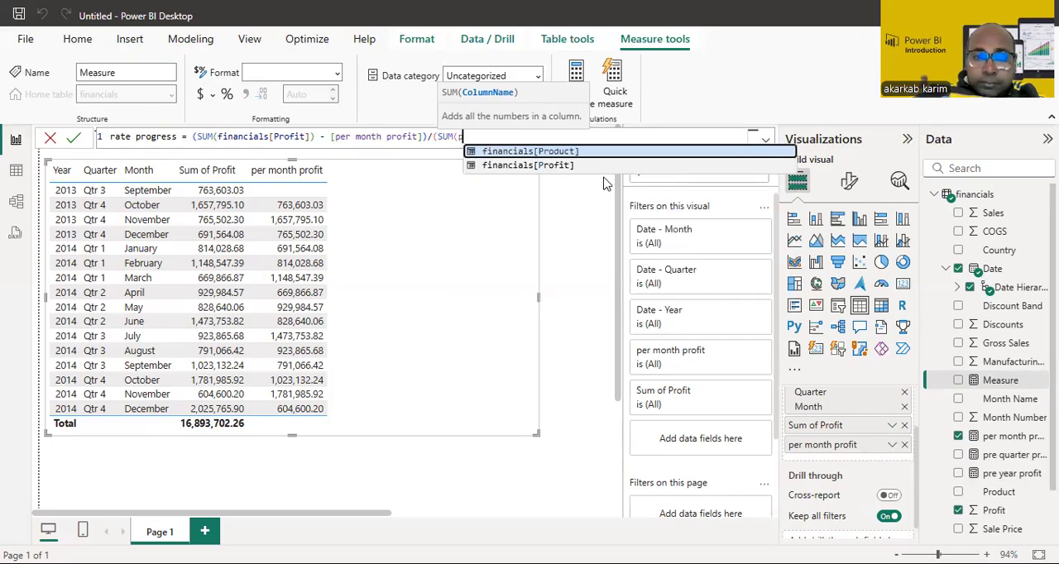
pyautogui.click(554, 168)
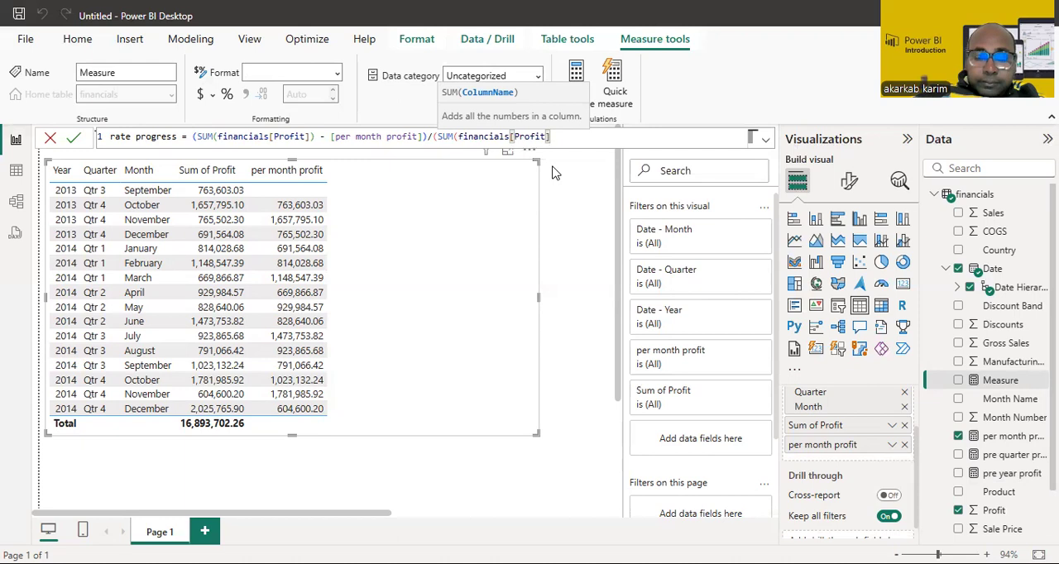
pyautogui.write(')')
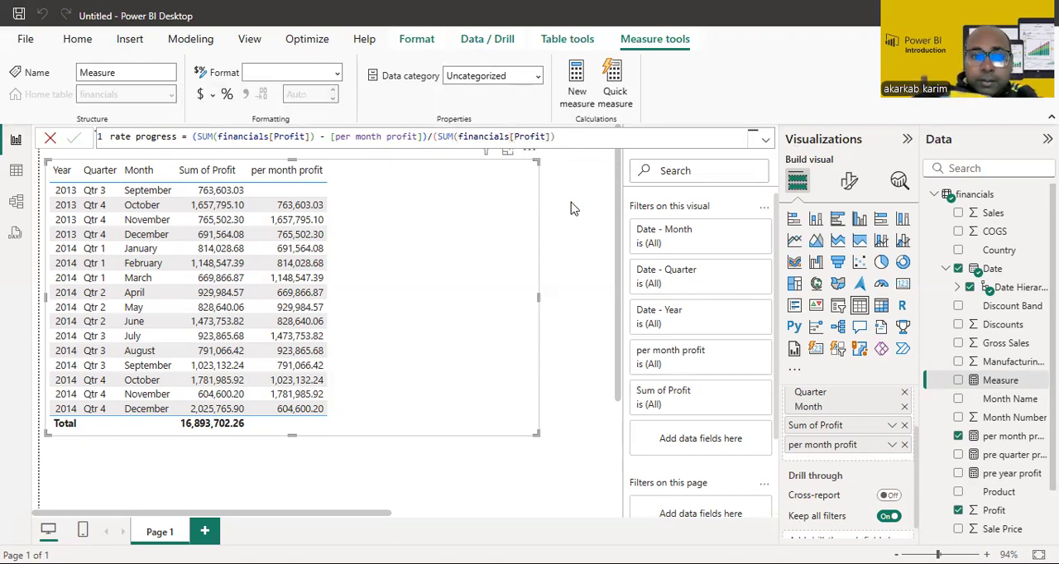
pyautogui.write(')')
pyautogui.press('Return')
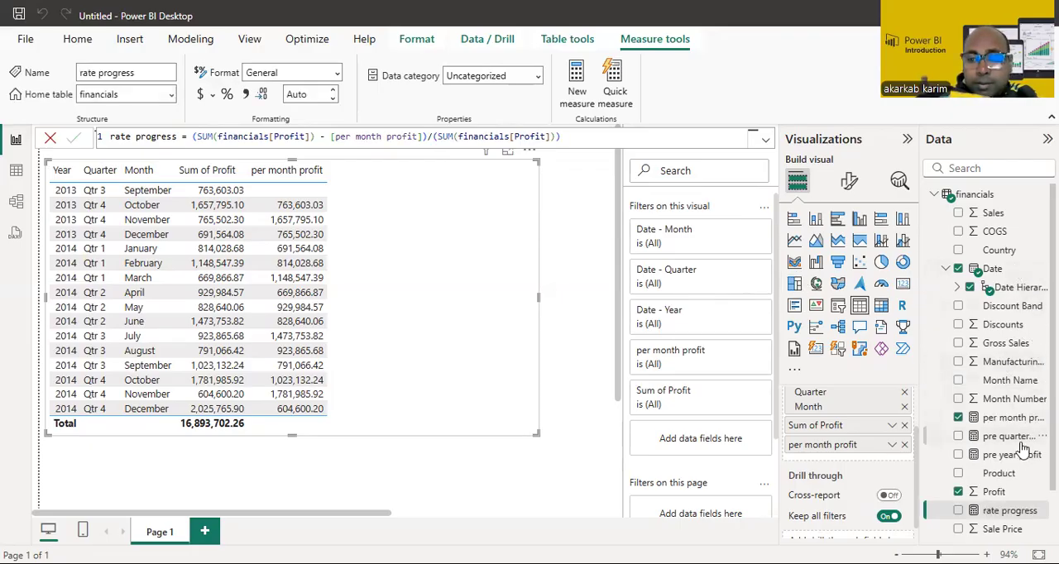
# Step: Add rate progress as the last column of the table visual and set the measure's format to Percentage
pyautogui.moveTo(1015, 514); pyautogui.dragTo(868, 464)
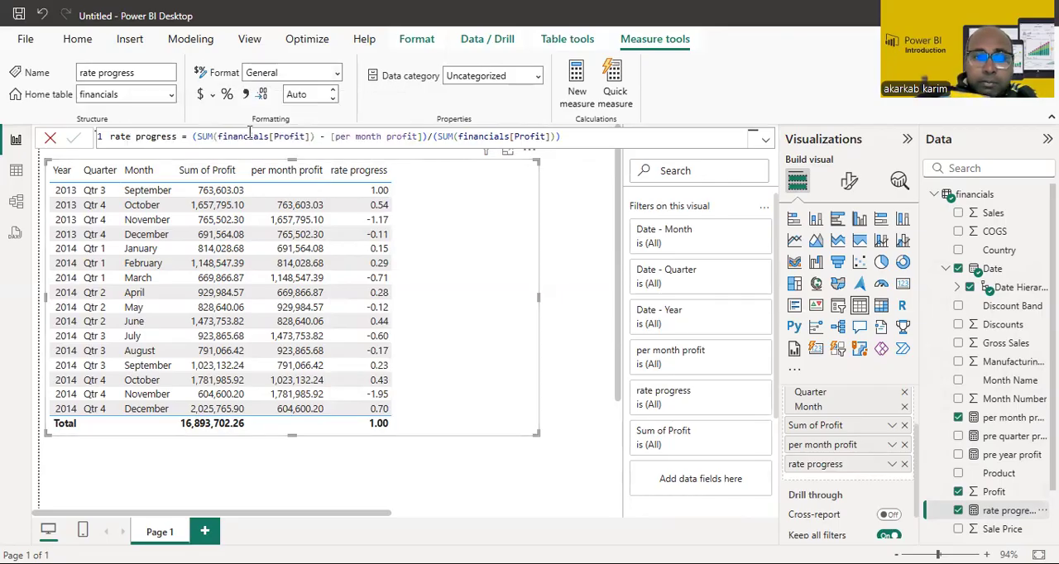
pyautogui.click(289, 73)
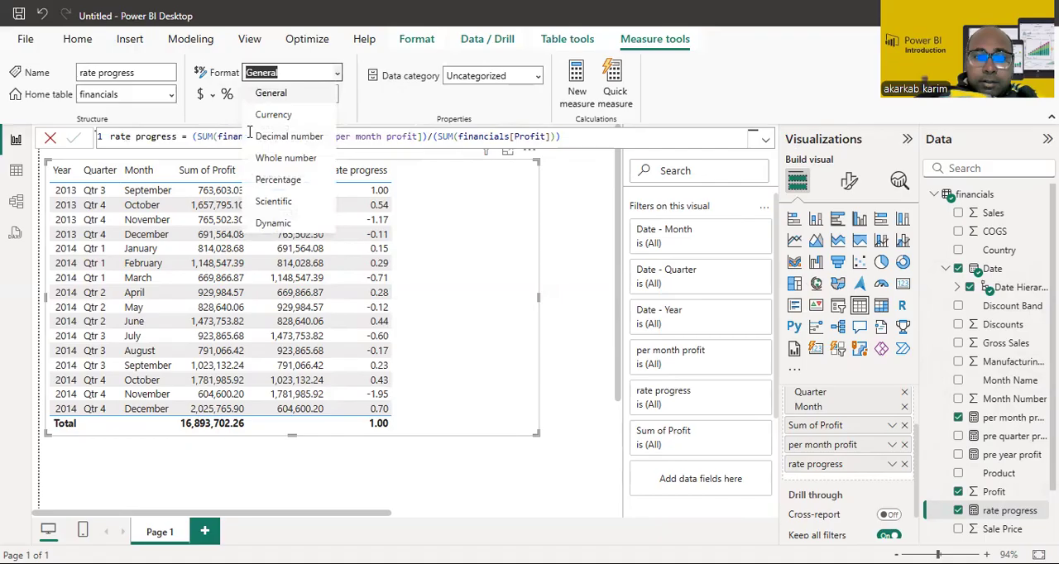
pyautogui.click(290, 182)
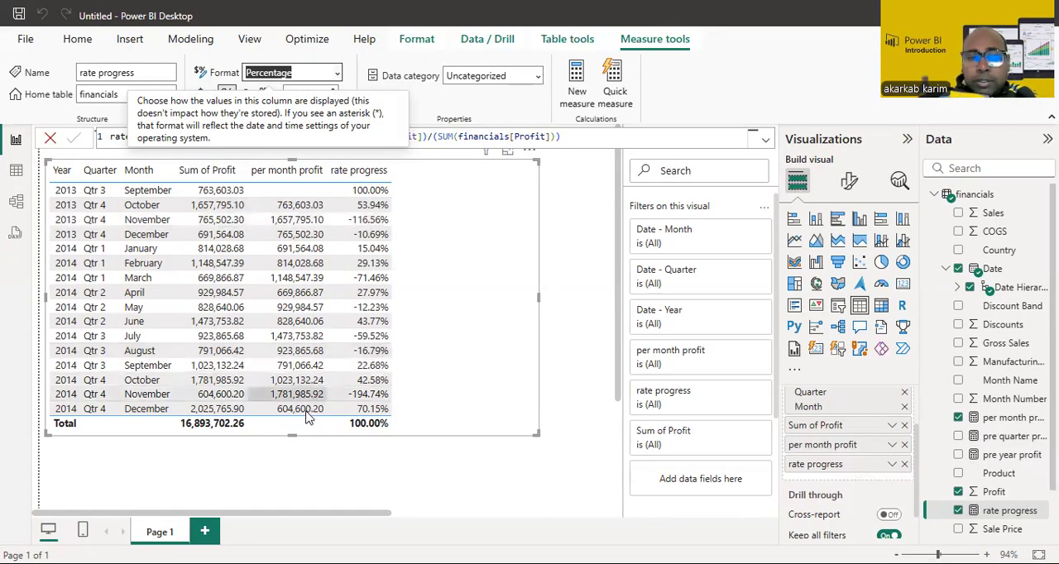
# Step: Narrow the table visual to fit its columns, place it in the page's upper-left corner and shorten it to about seven visible rows
pyautogui.moveTo(291, 435); pyautogui.dragTo(288, 426)
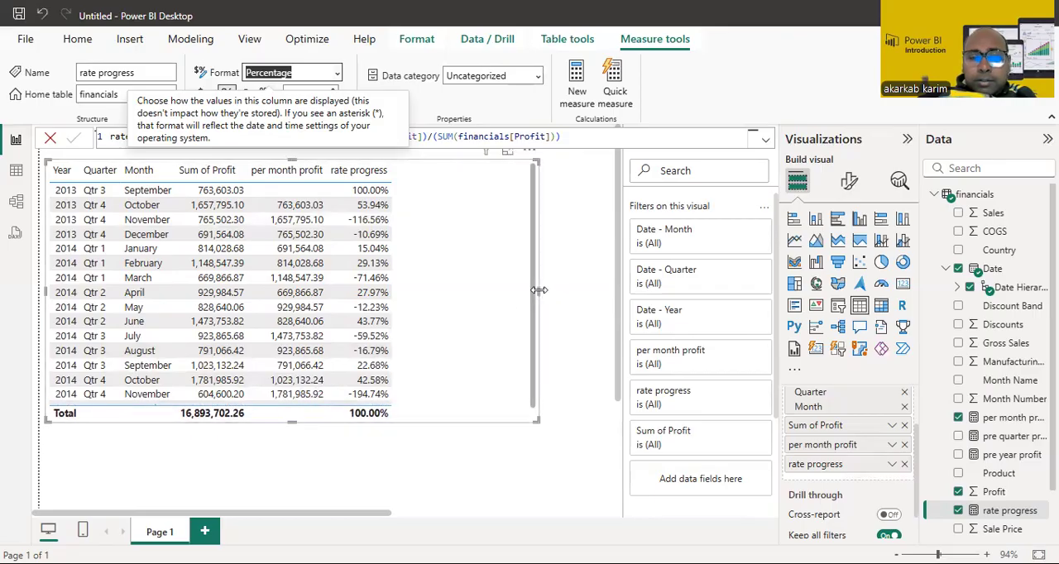
pyautogui.moveTo(467, 287); pyautogui.dragTo(412, 231)
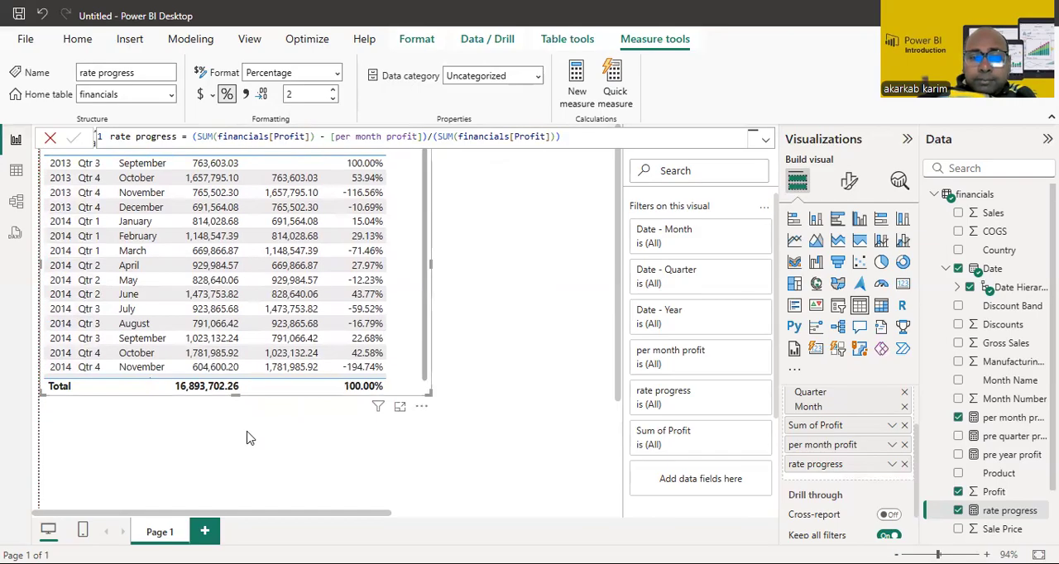
pyautogui.moveTo(236, 391); pyautogui.dragTo(236, 281)
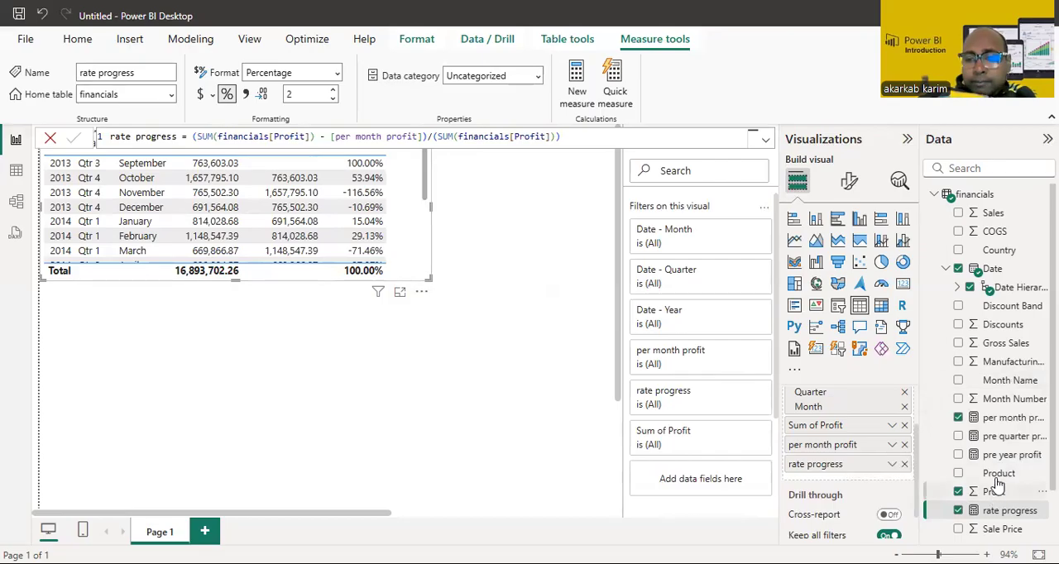
# Step: Add a second table visual below the first with Product, Profit and rate progress as columns, and widen it slightly
pyautogui.click(561, 335)
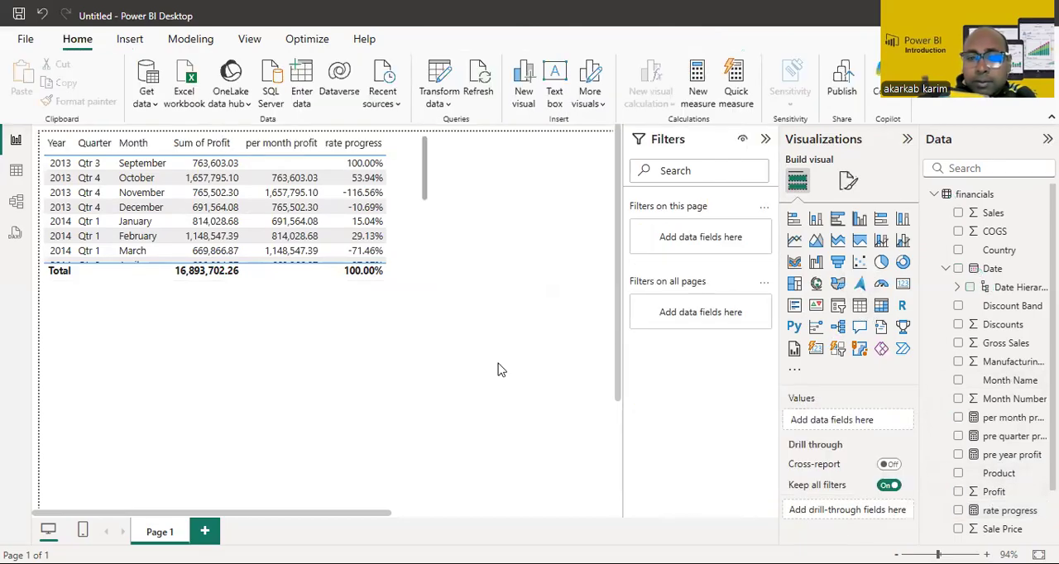
pyautogui.click(860, 306)
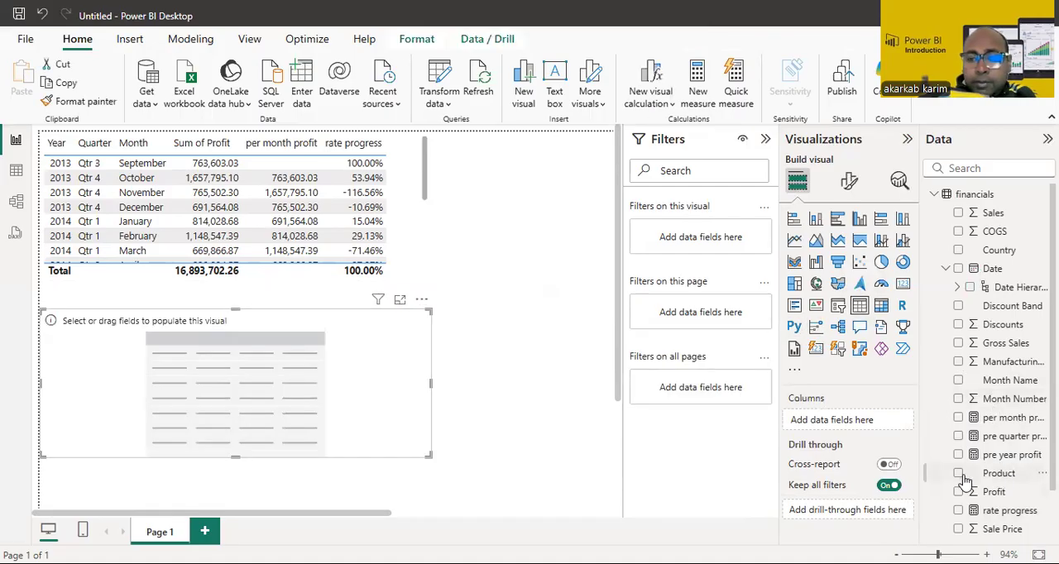
pyautogui.moveTo(963, 480); pyautogui.dragTo(873, 422)
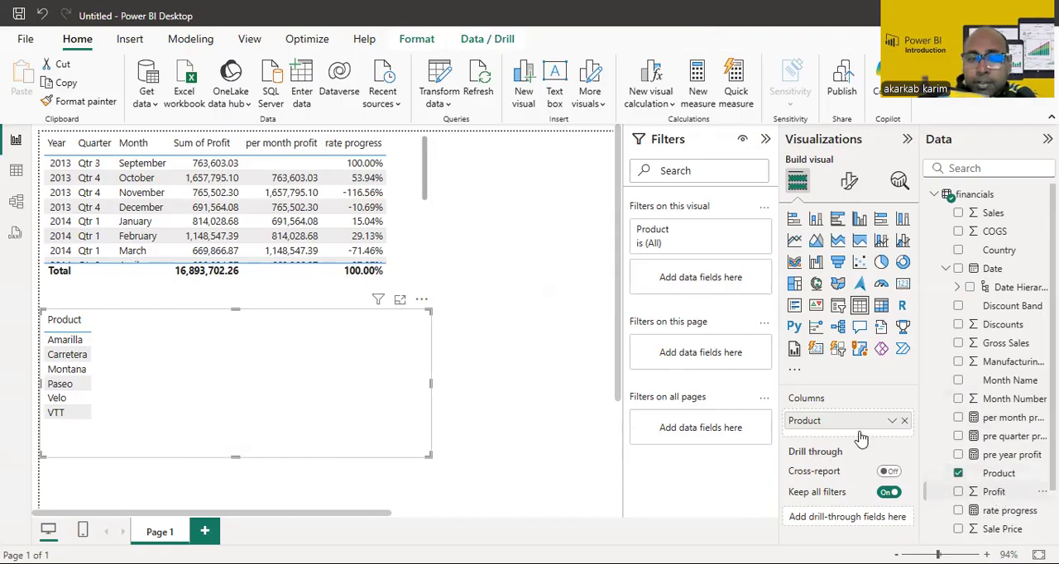
pyautogui.moveTo(860, 439); pyautogui.dragTo(861, 440)
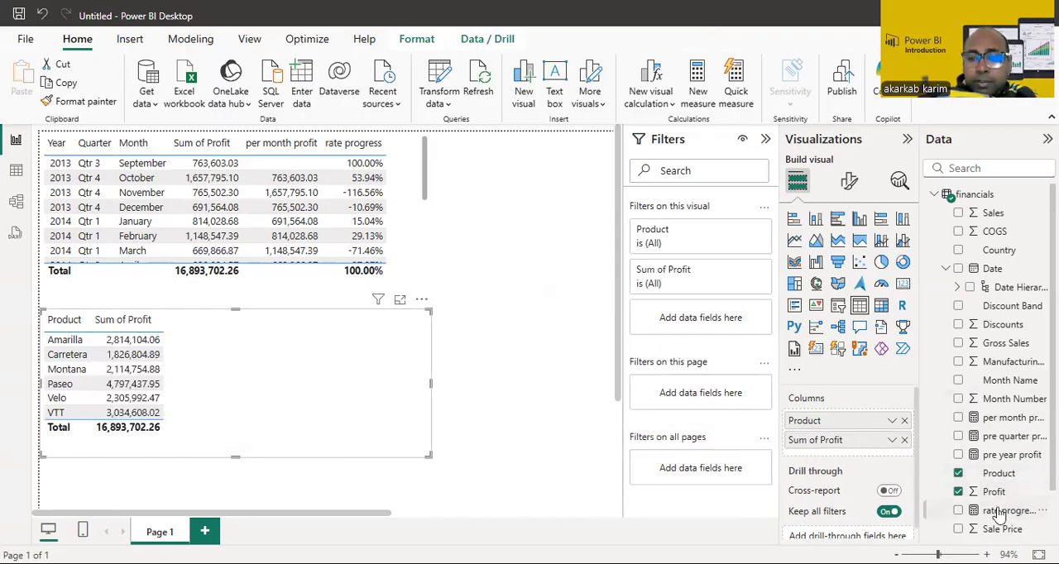
pyautogui.moveTo(999, 515); pyautogui.dragTo(865, 463)
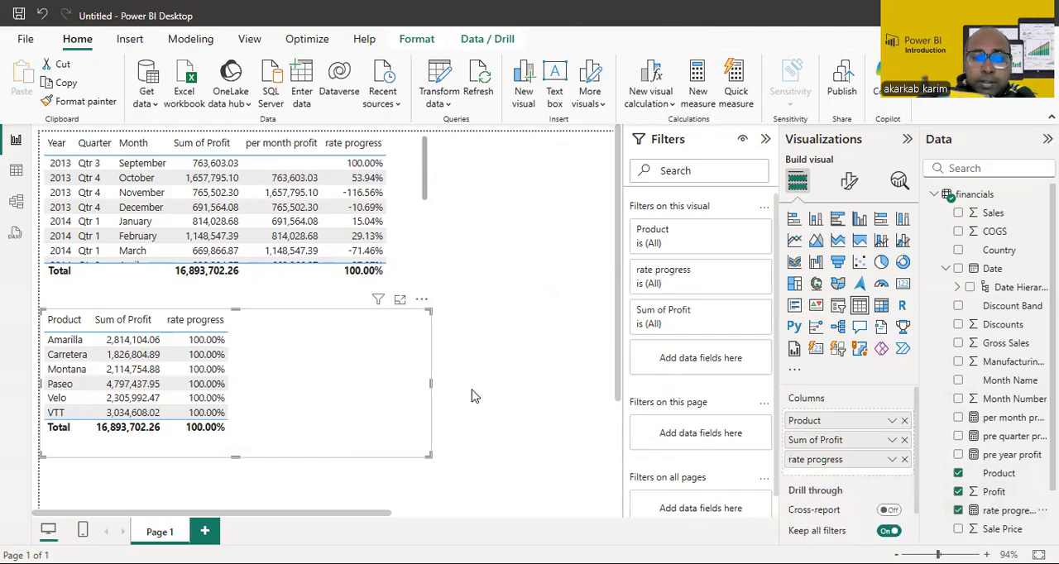
pyautogui.moveTo(431, 381); pyautogui.dragTo(444, 385)
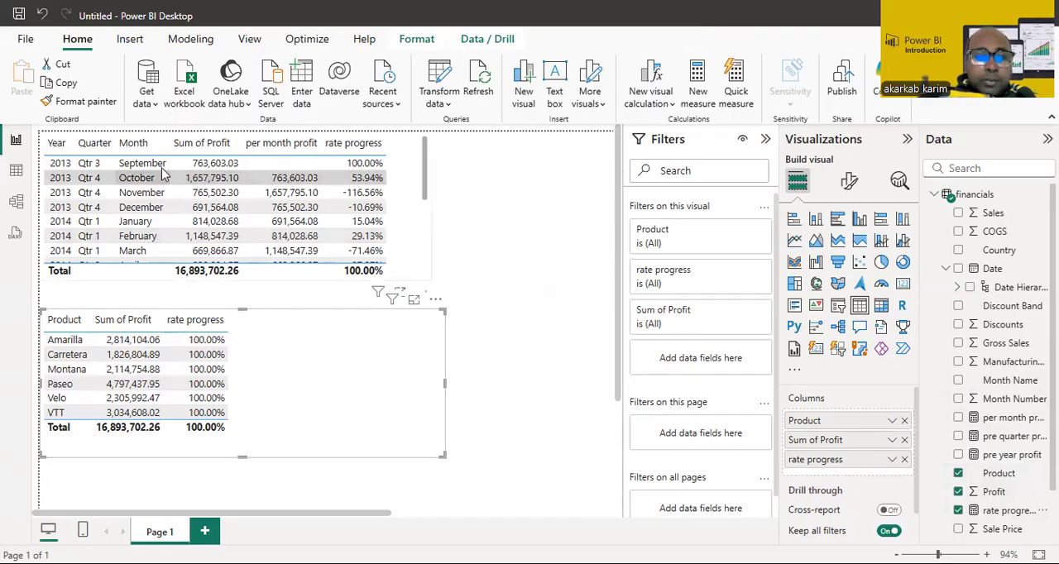
# Step: Cross-filter the product table by the September 2013 row and by the October 2013 row to compare rate progress per product
pyautogui.click(97, 166)
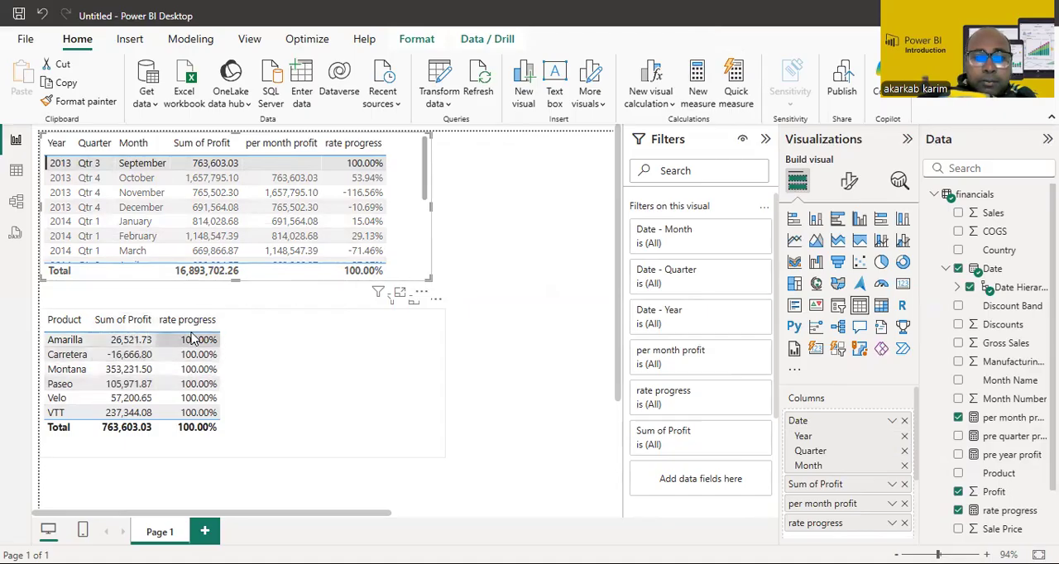
pyautogui.click(136, 181)
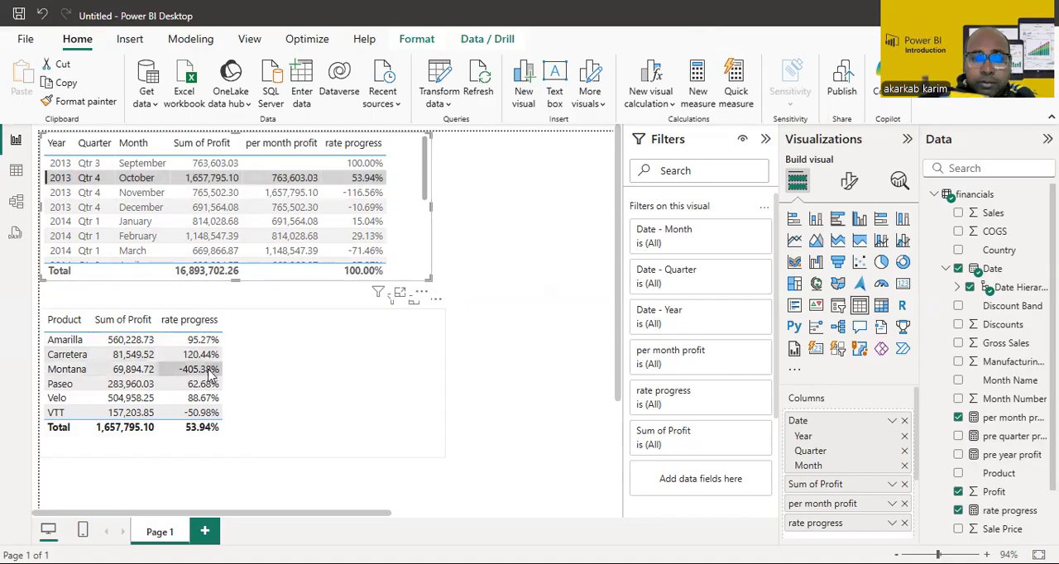
# Step: Cross-filter the product table by the September, October and November 2013 rows in turn to compare rate progress per product
pyautogui.click(160, 168)
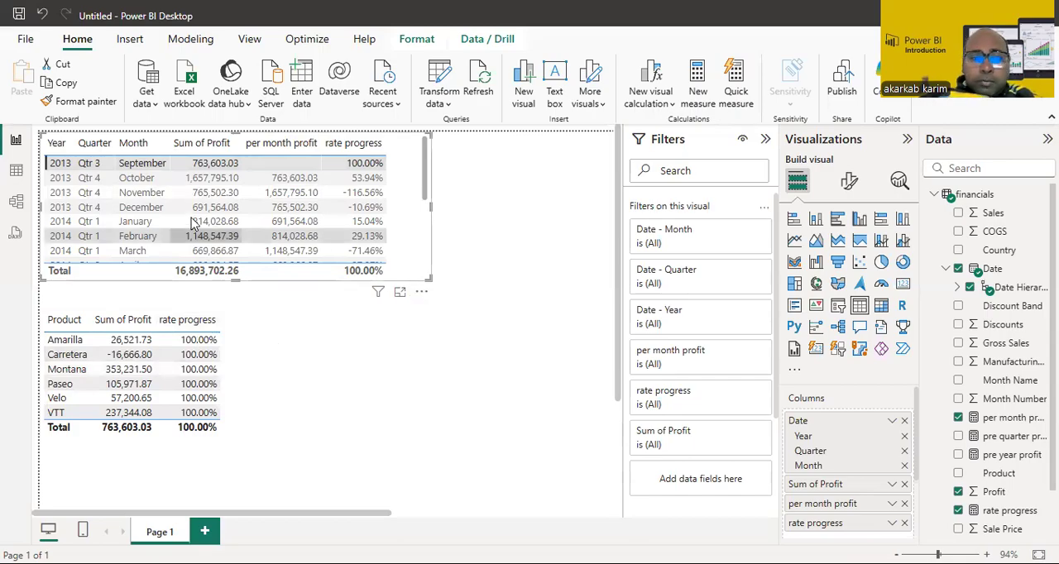
pyautogui.click(142, 178)
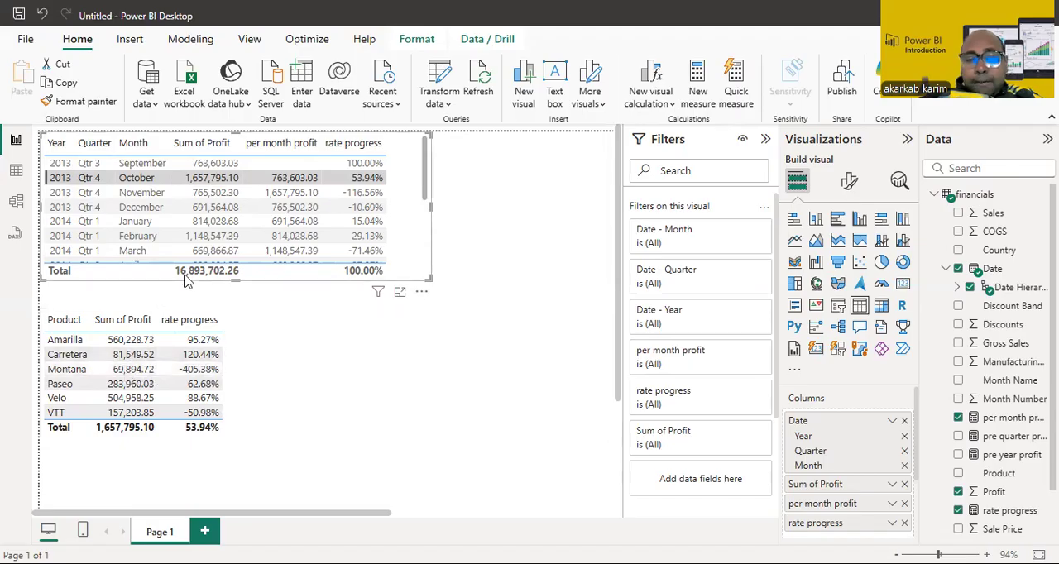
pyautogui.click(207, 195)
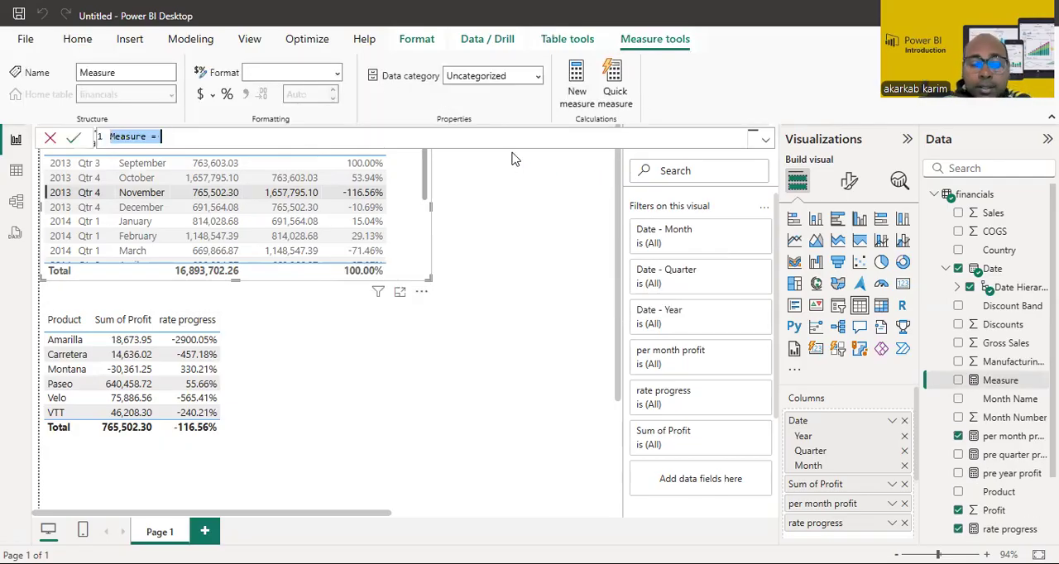
# Step: Create a new measure named kpi whose formula begins with SUM(financials[ Sales])
pyautogui.write('kpi =')
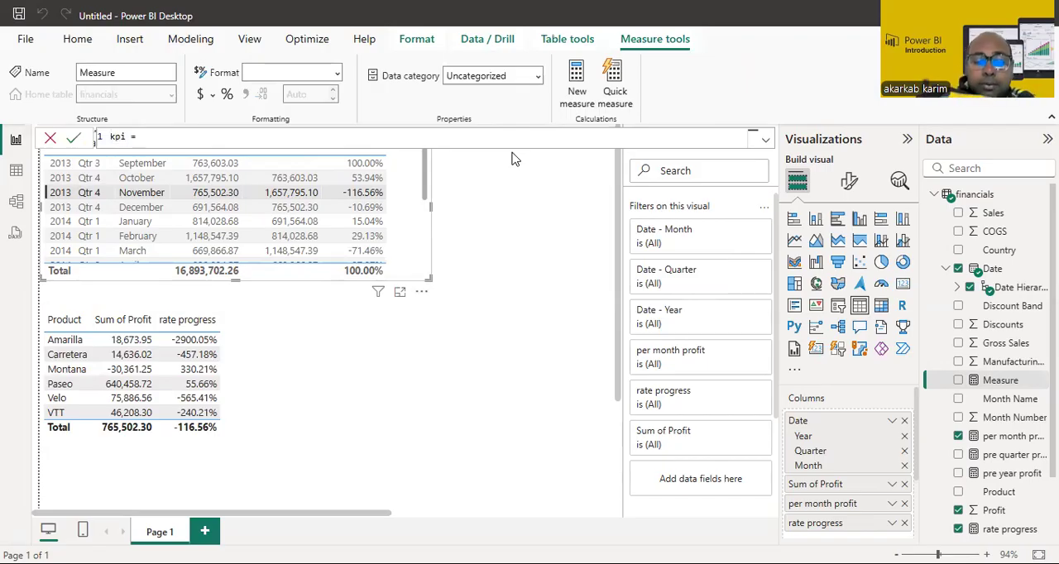
pyautogui.write(' sum')
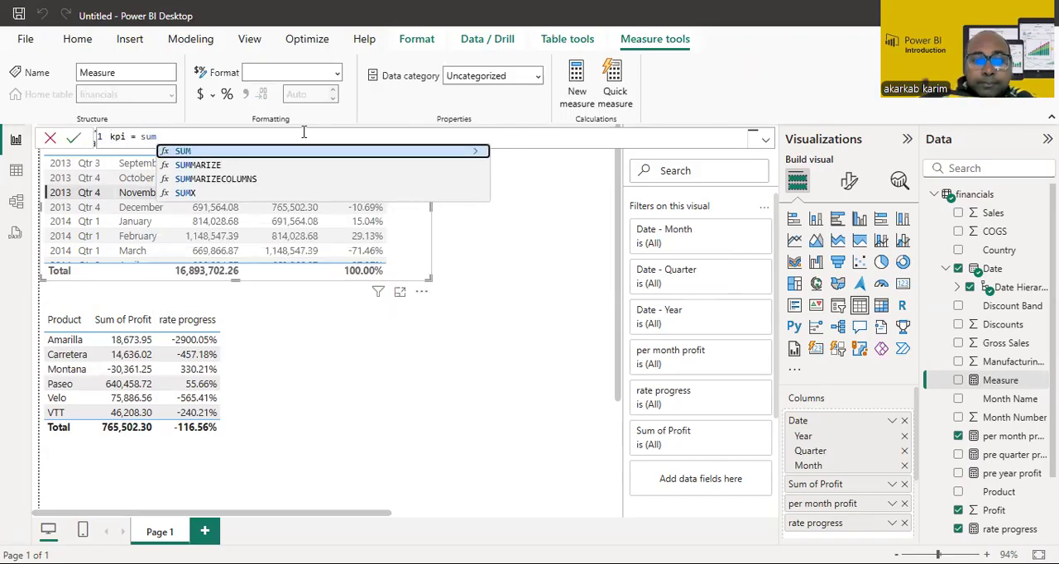
pyautogui.click(269, 153)
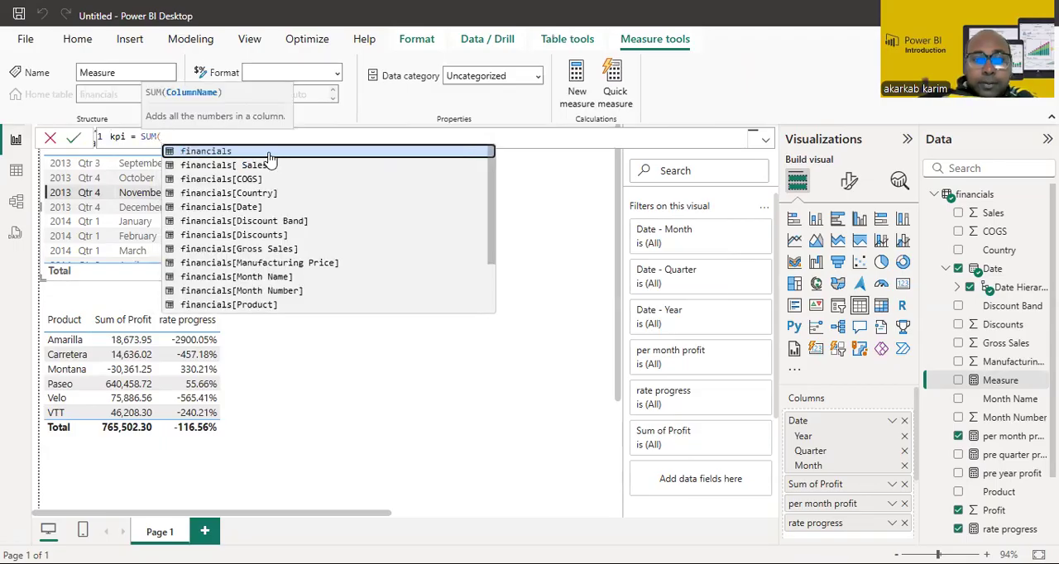
pyautogui.click(260, 165)
pyautogui.write(');')
pyautogui.press('BackSpace')
# Step: Complete the kpi formula by dividing by sum(financials[Profit]) and commit the measure
pyautogui.write('/sum')
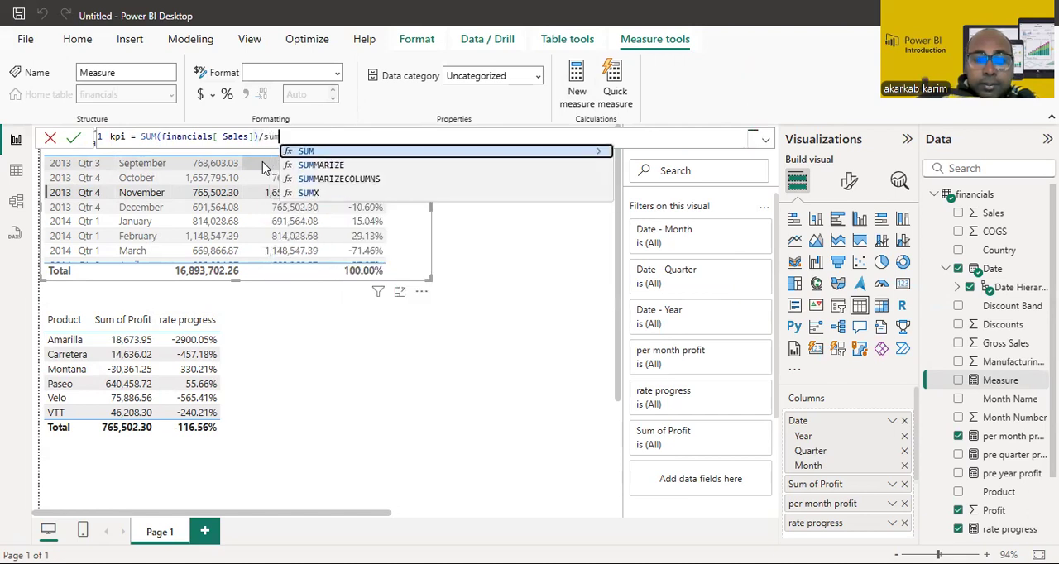
pyautogui.write('(')
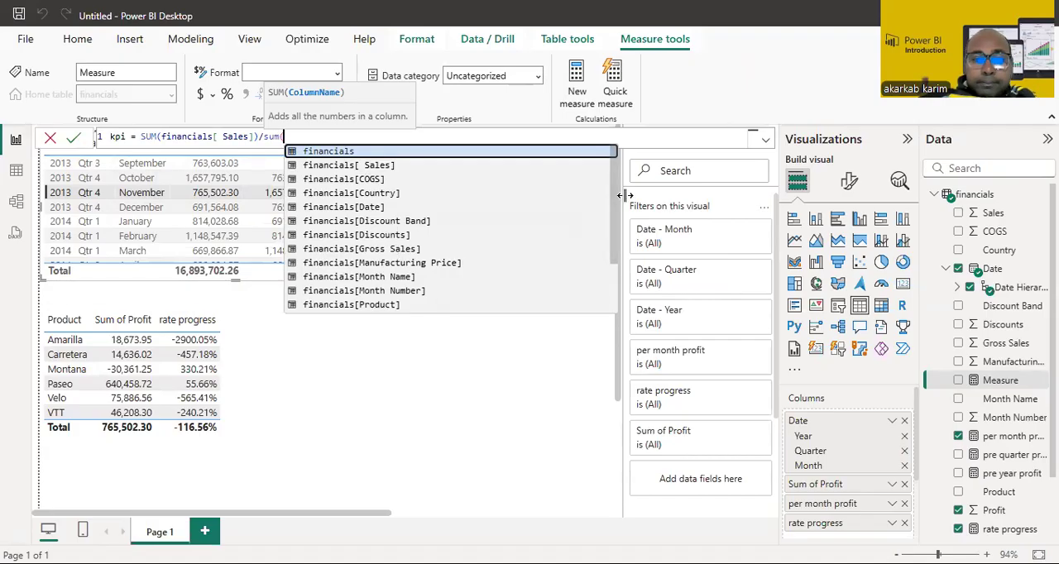
pyautogui.moveTo(614, 223); pyautogui.dragTo(615, 261)
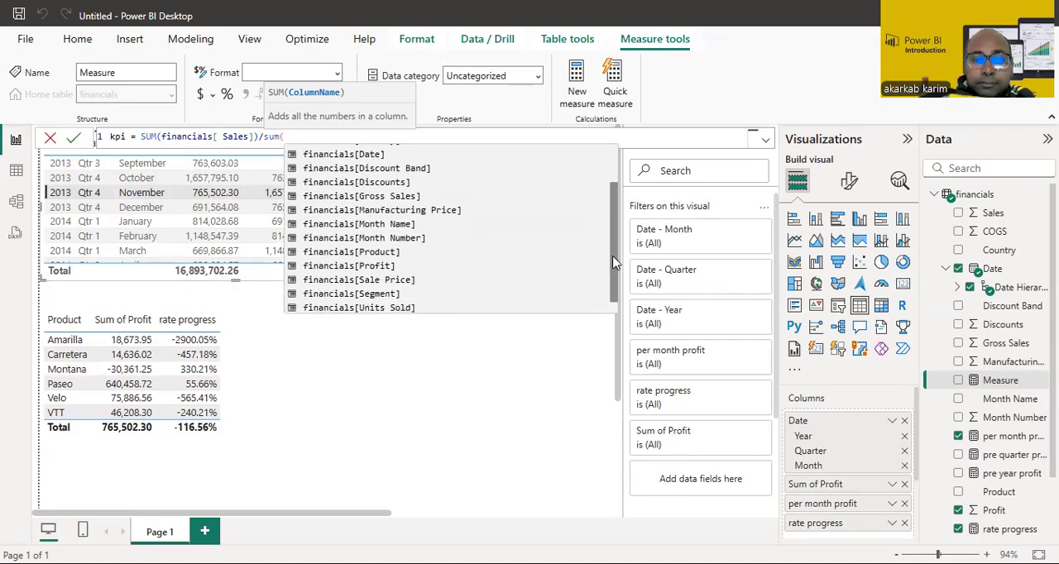
pyautogui.click(364, 271)
pyautogui.write('à')
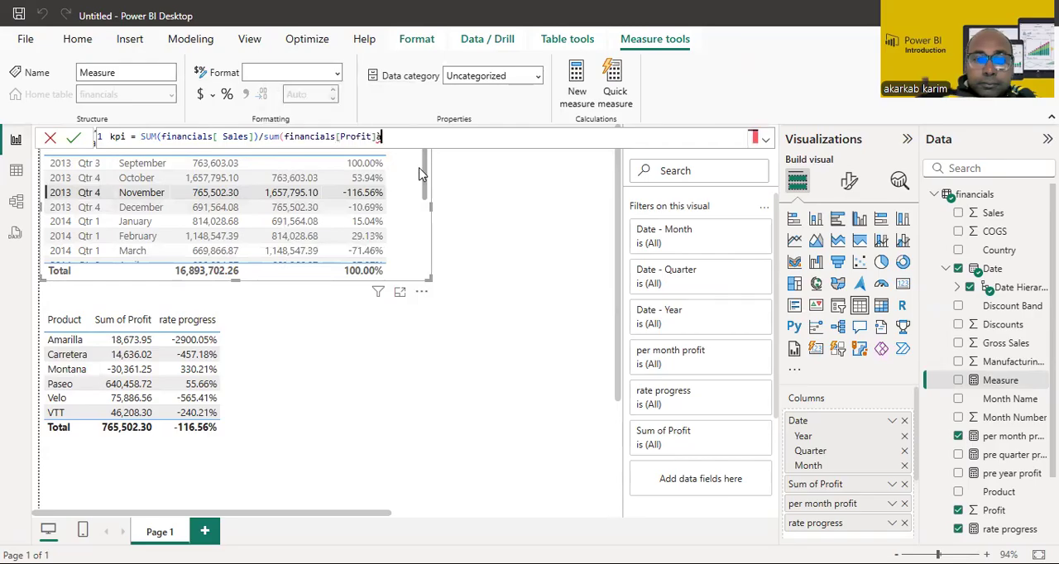
pyautogui.press('BackSpace')
pyautogui.write(')')
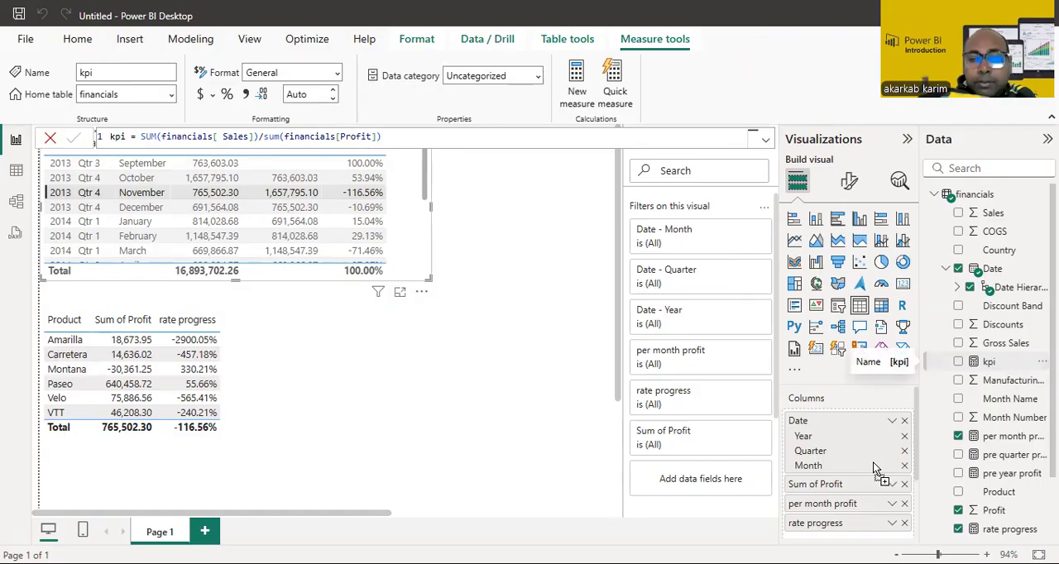
# Step: Add kpi as the last column of both the monthly table and the product table, cross-filtering the monthly table by Paseo
pyautogui.moveTo(874, 451)
pyautogui.mouseDown()
pyautogui.moveTo(875, 417)
pyautogui.moveTo(870, 449)
pyautogui.mouseUp()
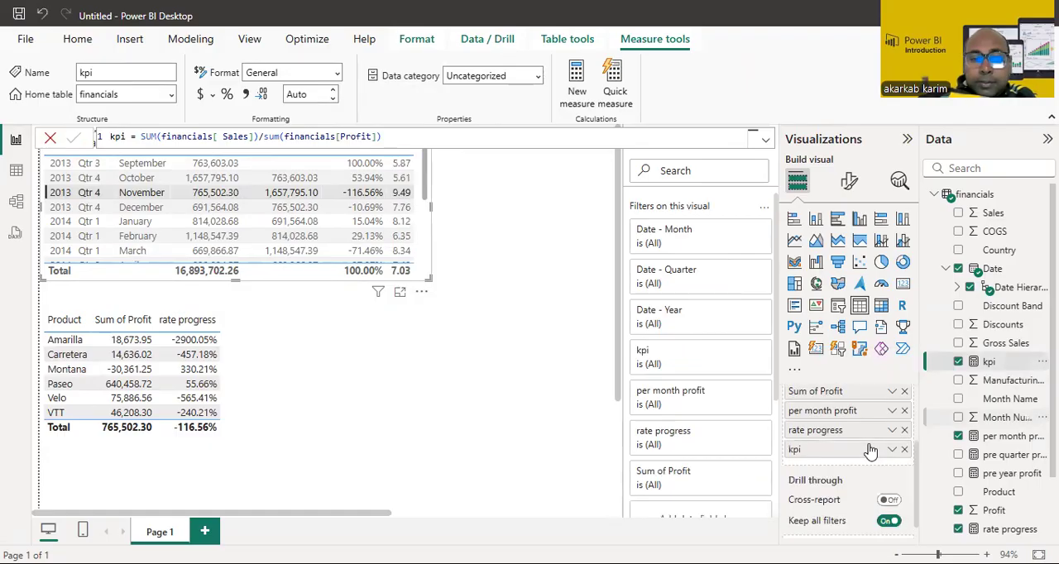
pyautogui.click(160, 387)
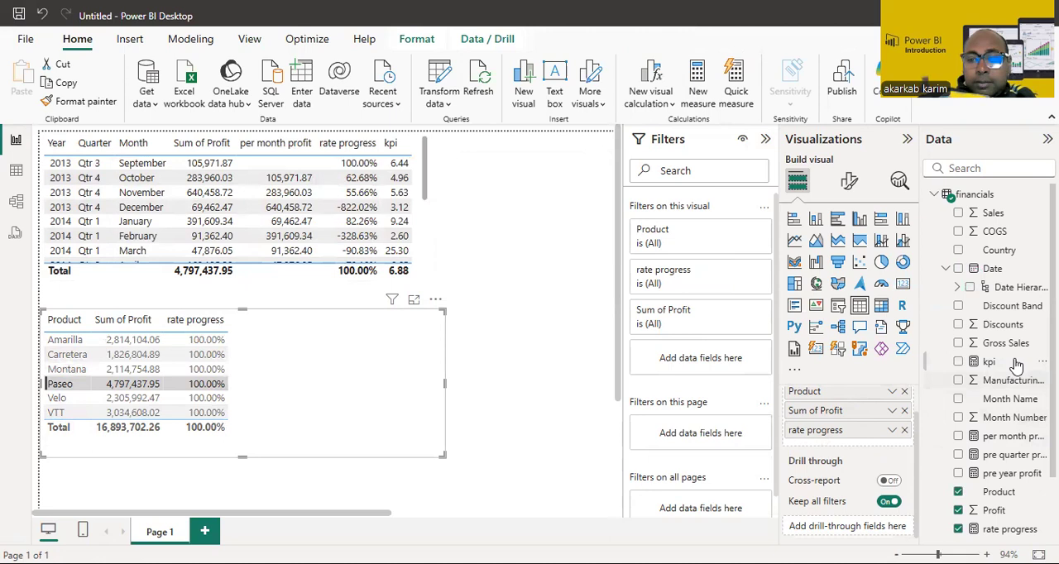
pyautogui.moveTo(997, 396); pyautogui.dragTo(855, 496)
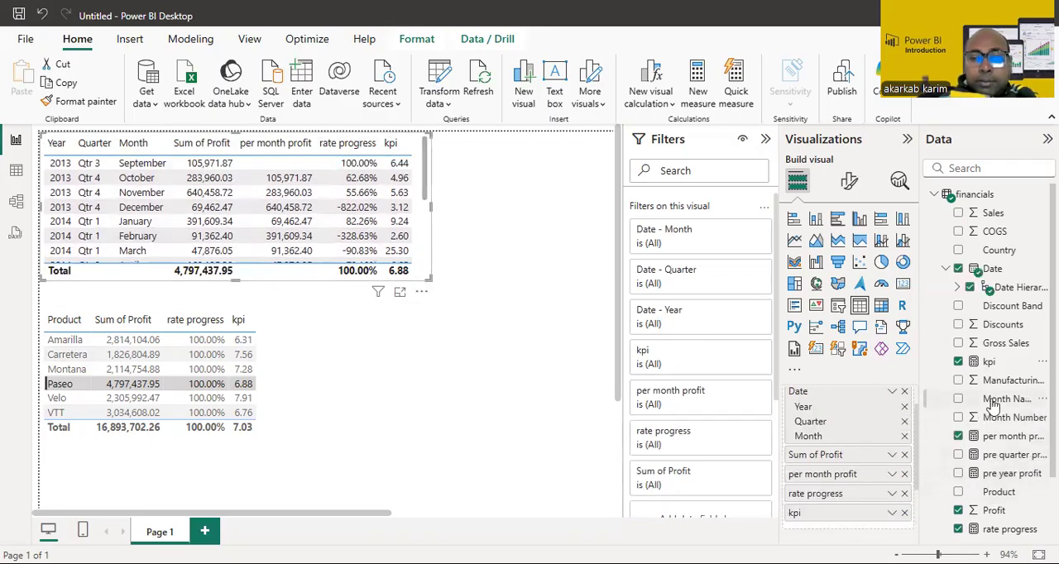
# Step: Open the kpi measure's formula and review its division of total Sales by total Profit
pyautogui.click(974, 361)
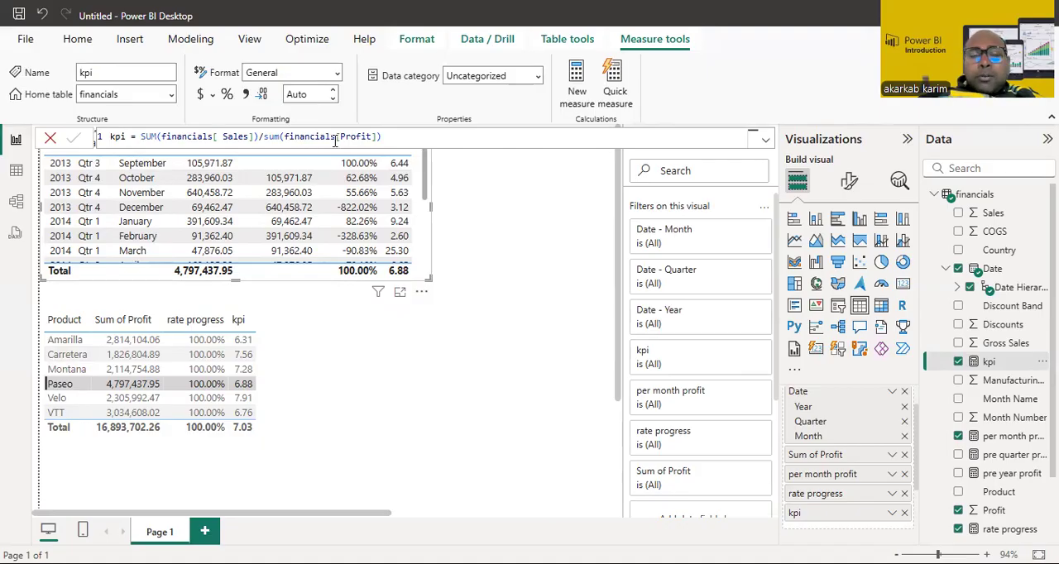
pyautogui.click(260, 137)
pyautogui.write('/')
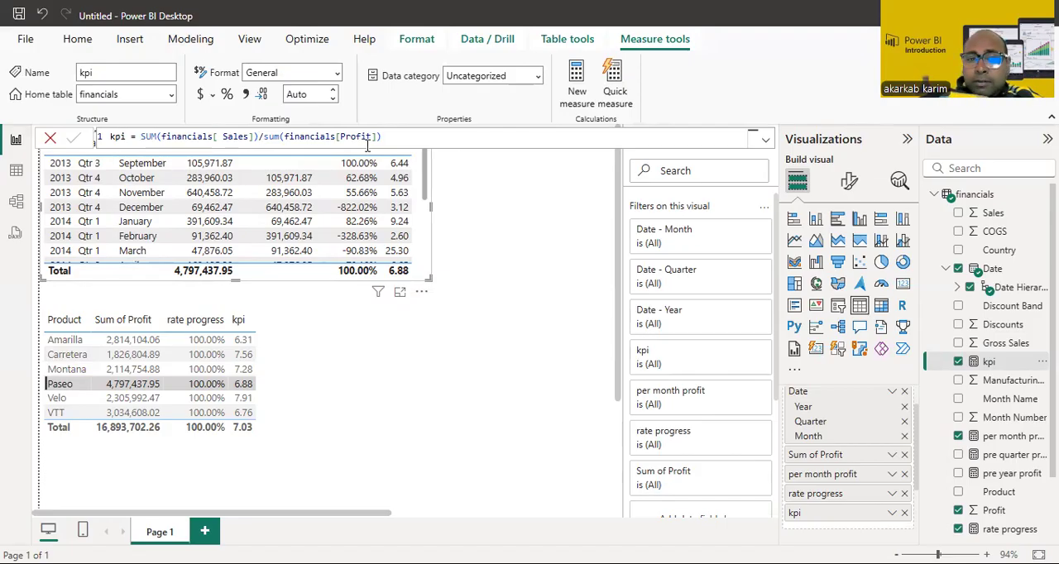